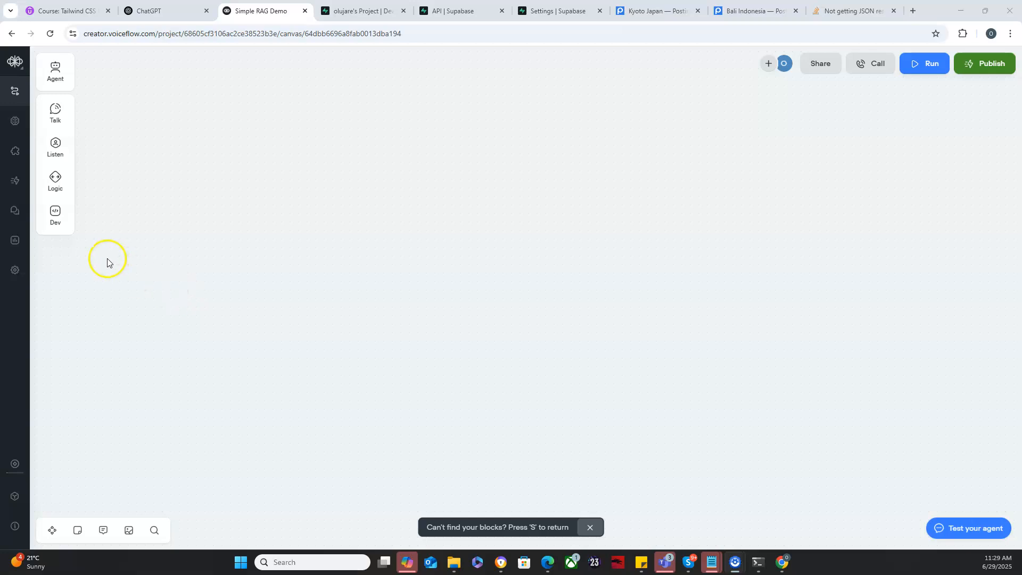
Add an Image block to the empty canvas
mouse_move(58, 150)
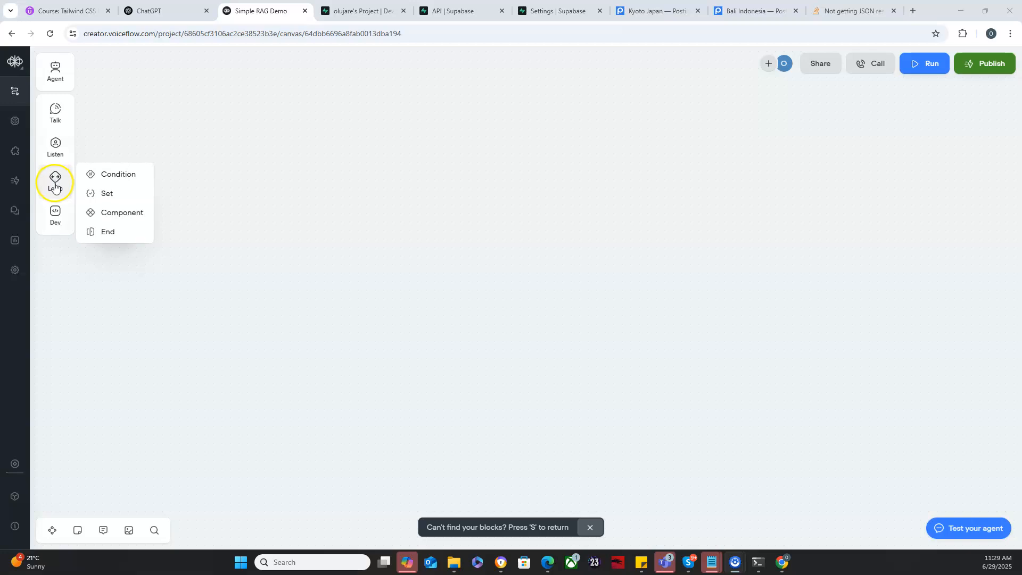
mouse_move(56, 123)
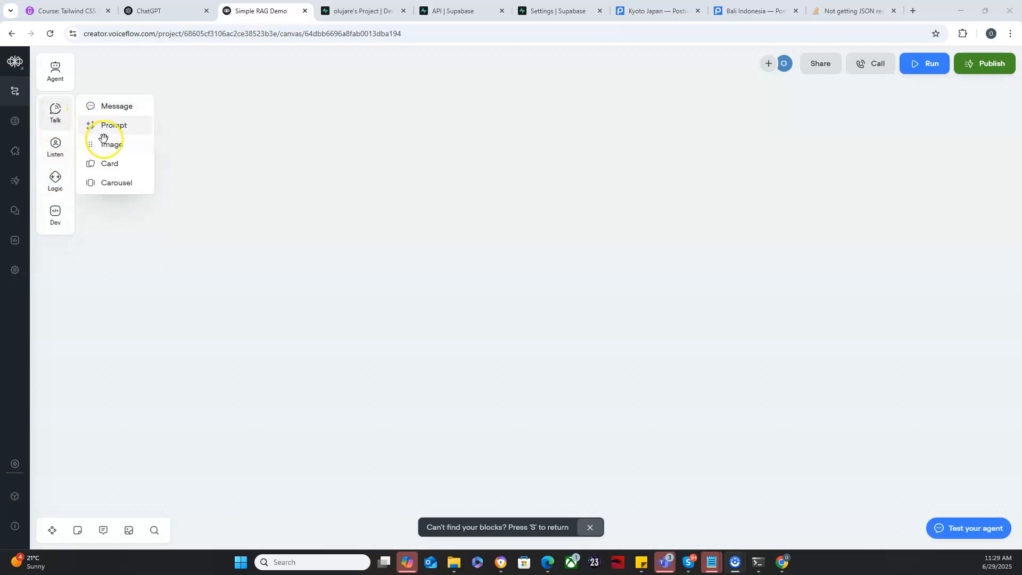
left_click_drag(107, 145, 338, 213)
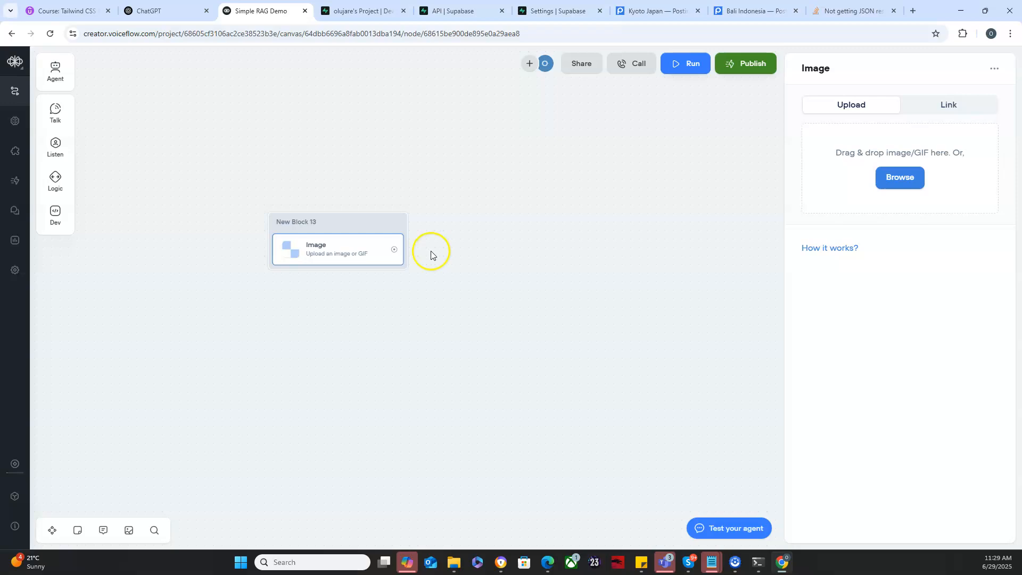
Try to upload Maui_Hawaii.png from the voiceflow_images folder to the image block and reload the page
left_click(903, 178)
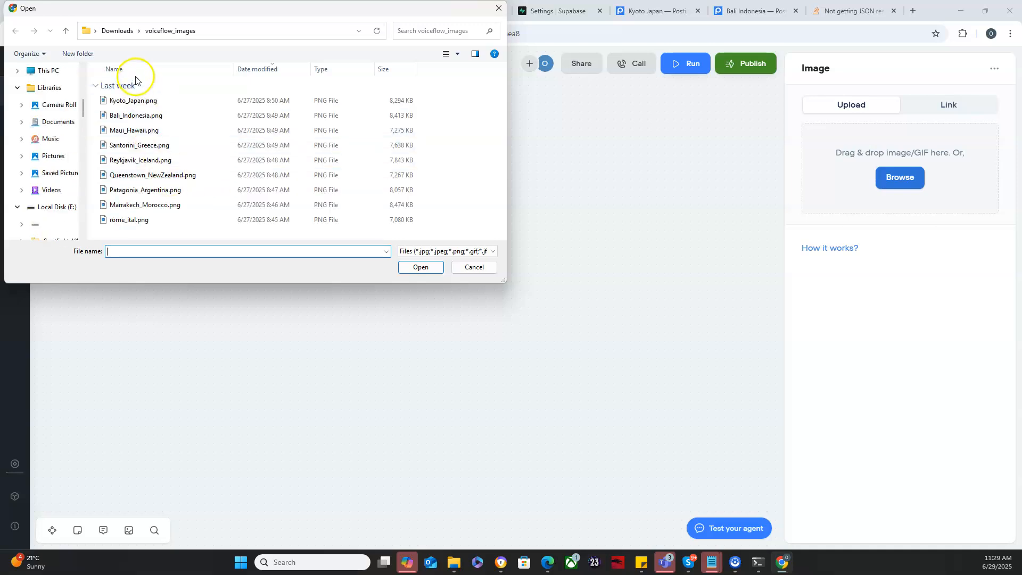
left_click(130, 133)
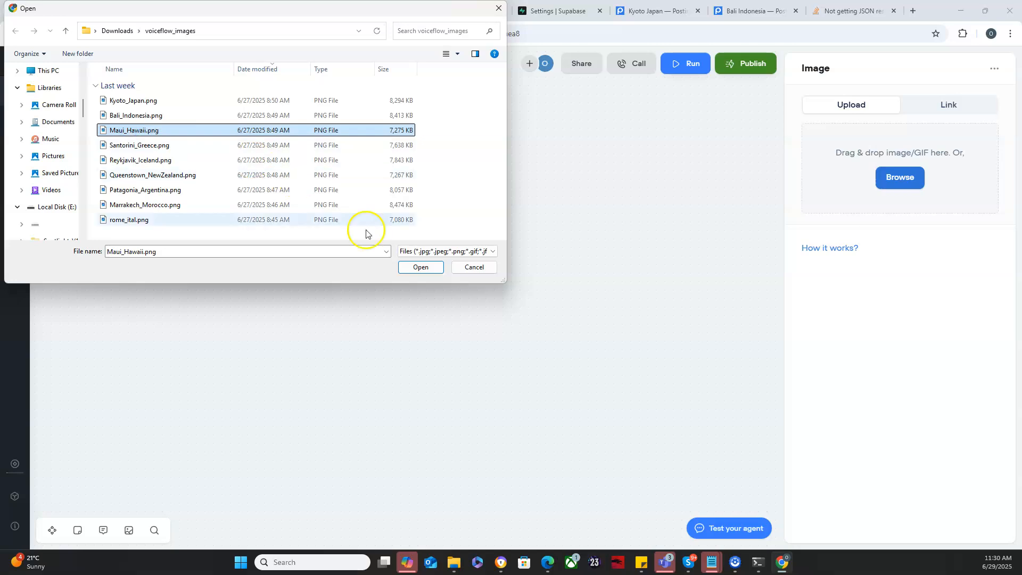
left_click(420, 268)
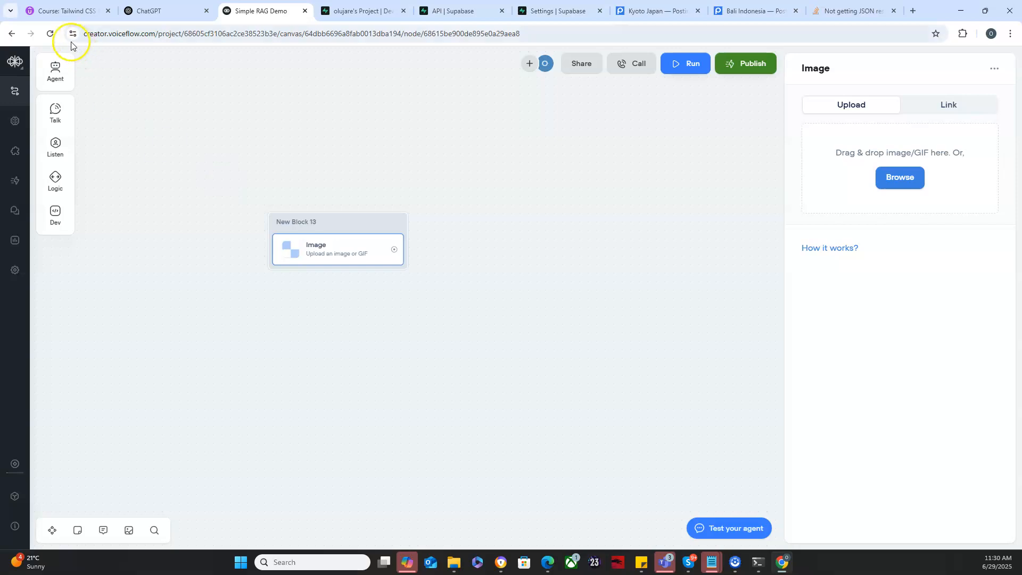
left_click(50, 34)
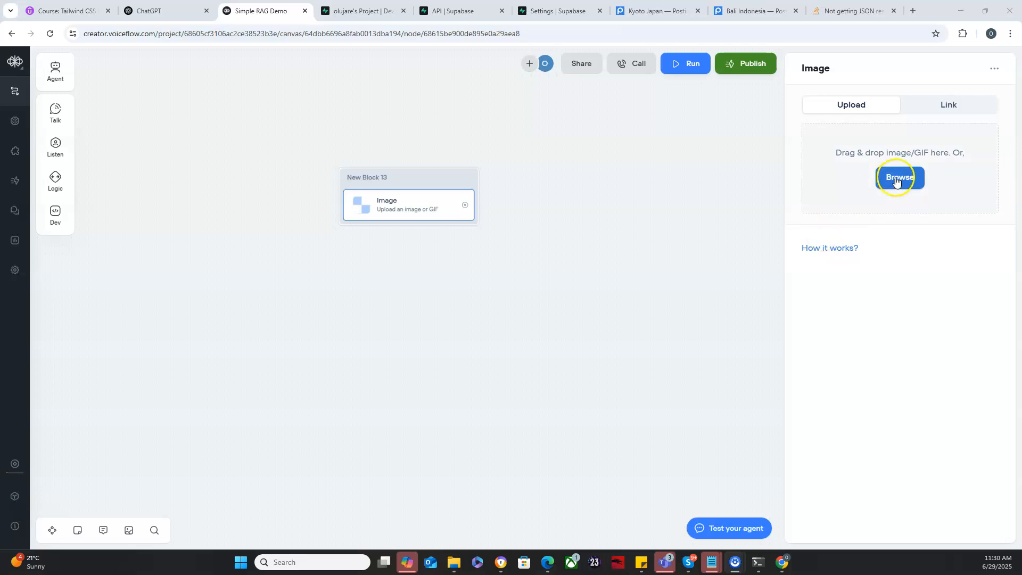
Upload Maui_Hawaii.png from the voiceflow_images folder into the image block
left_click(897, 180)
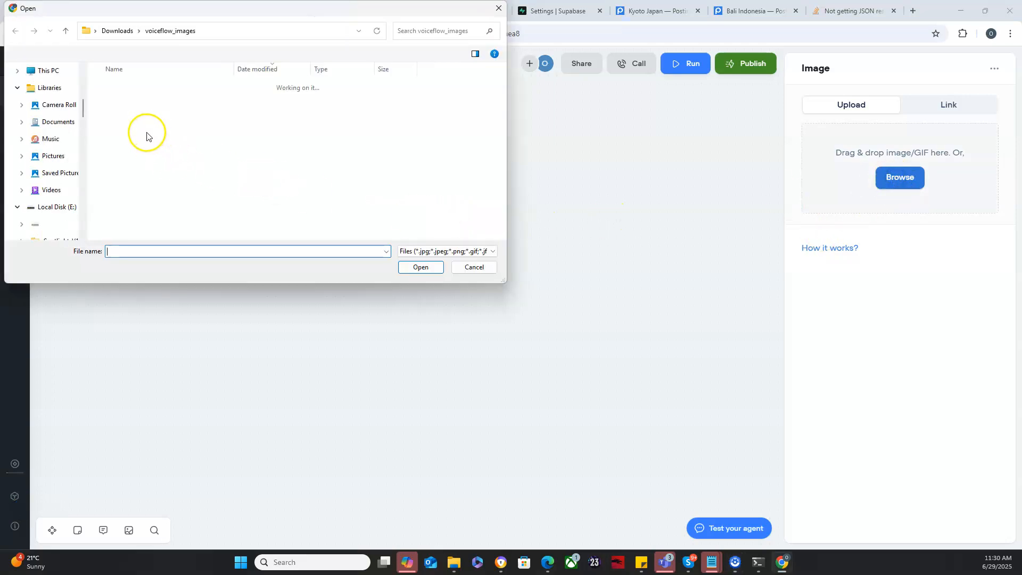
left_click(133, 132)
left_click(414, 269)
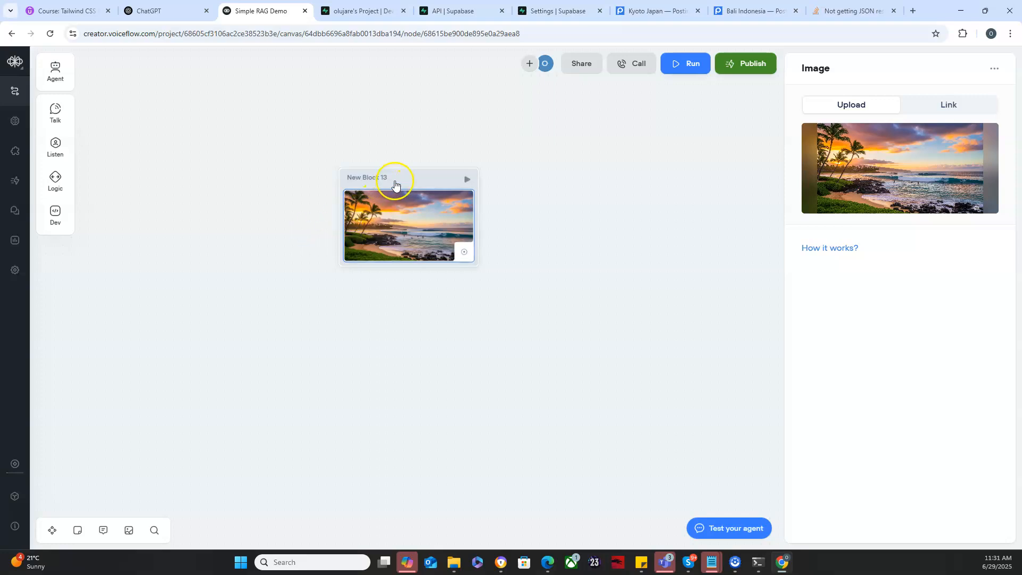
Move the image block higher on the canvas and add a Card block below it
left_click_drag(401, 174, 402, 133)
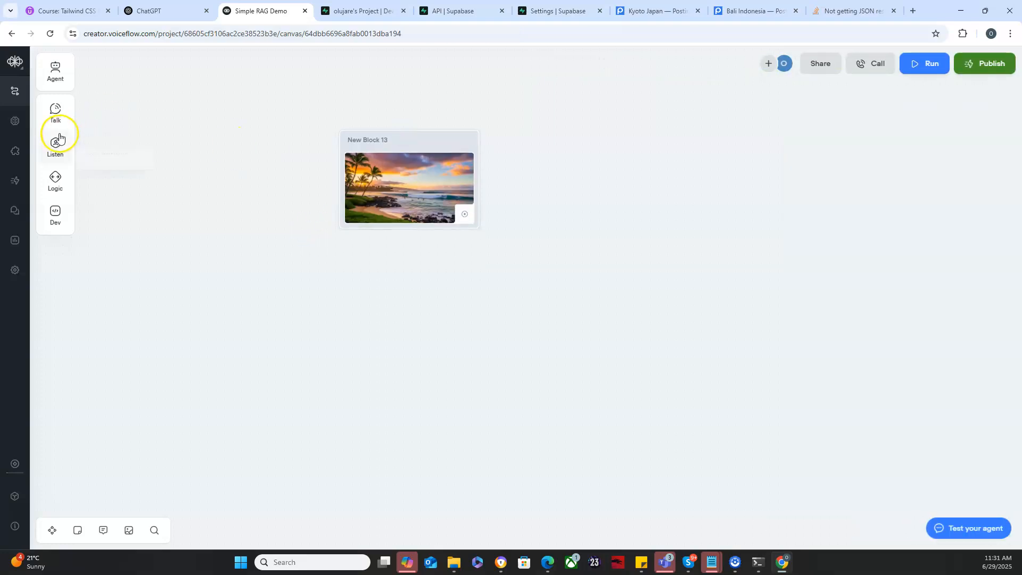
left_click(57, 114)
left_click_drag(101, 169, 400, 305)
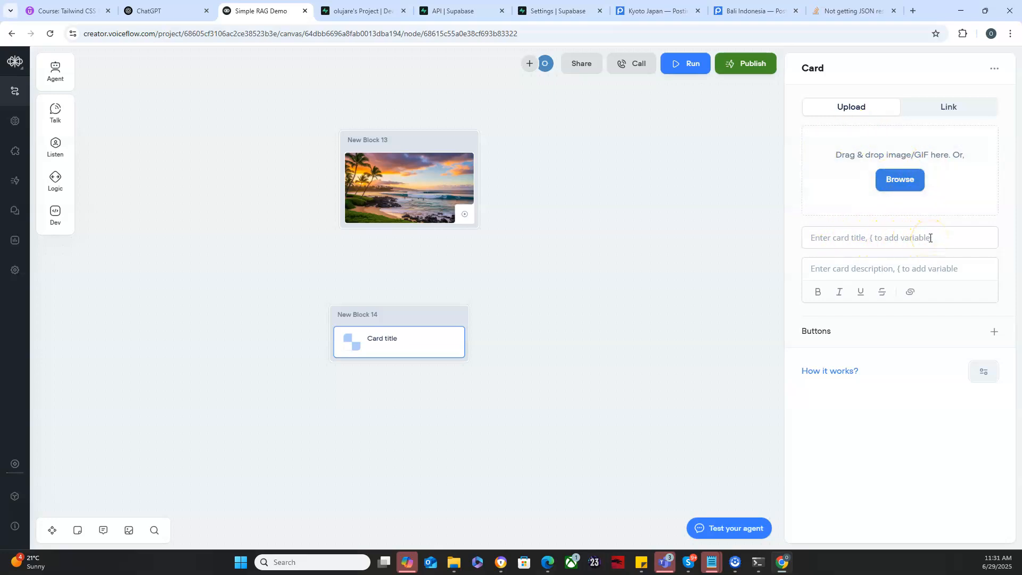
left_click(906, 270)
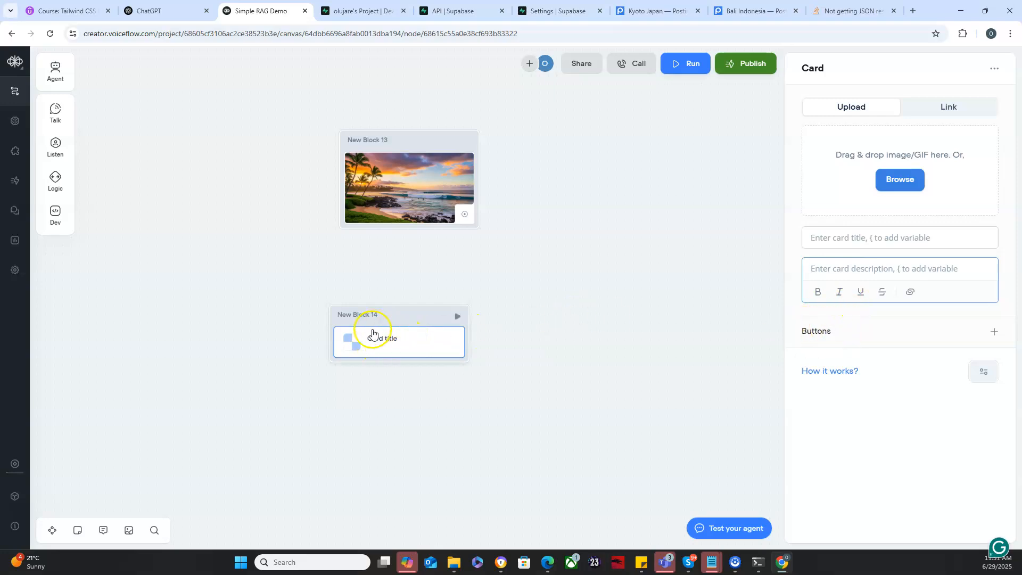
Examine the hosted link of the Maui image in the image block's settings and return to its upload view
left_click(409, 208)
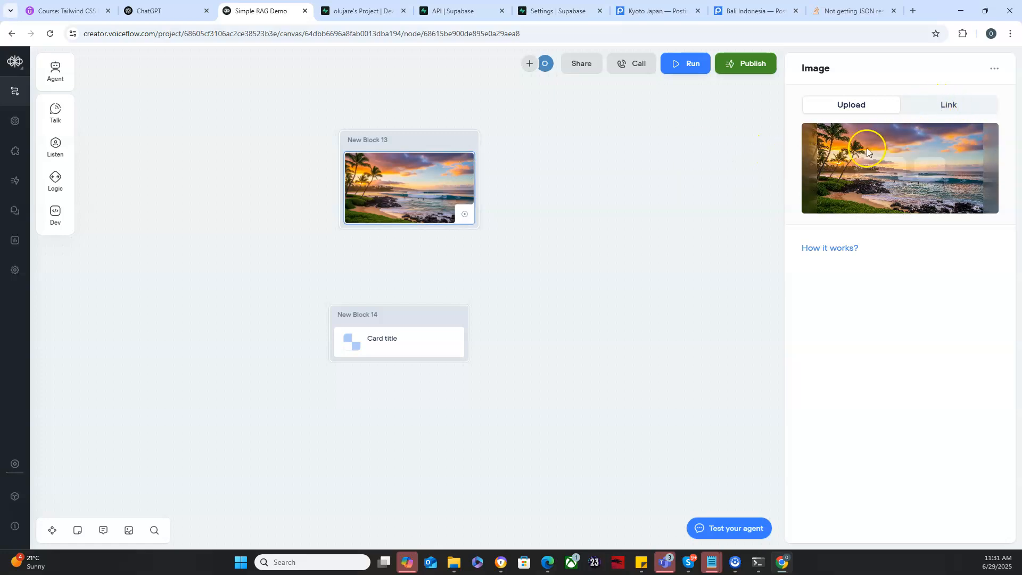
mouse_move(879, 178)
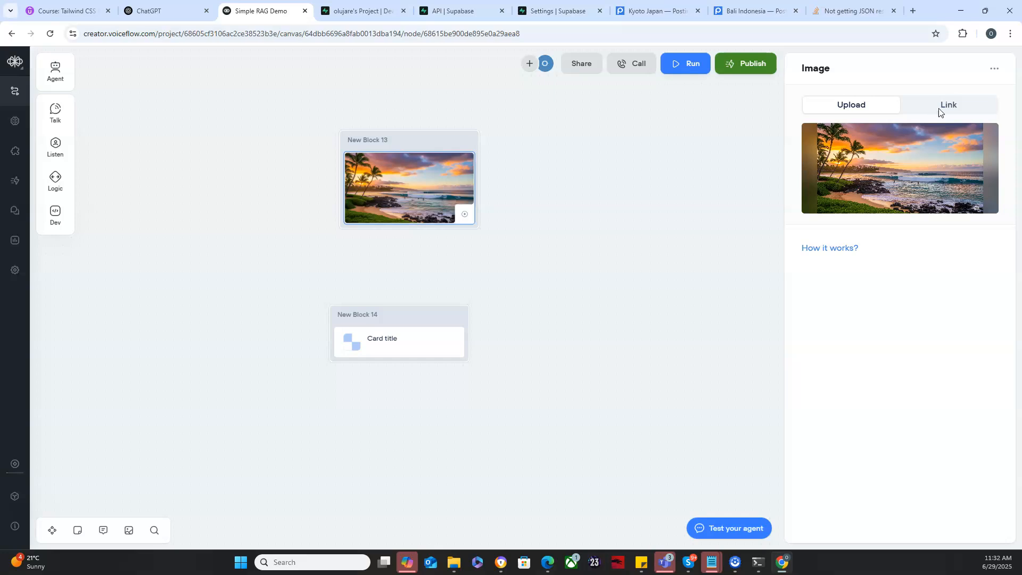
left_click(939, 109)
left_click(918, 146)
left_click_drag(879, 163, 808, 137)
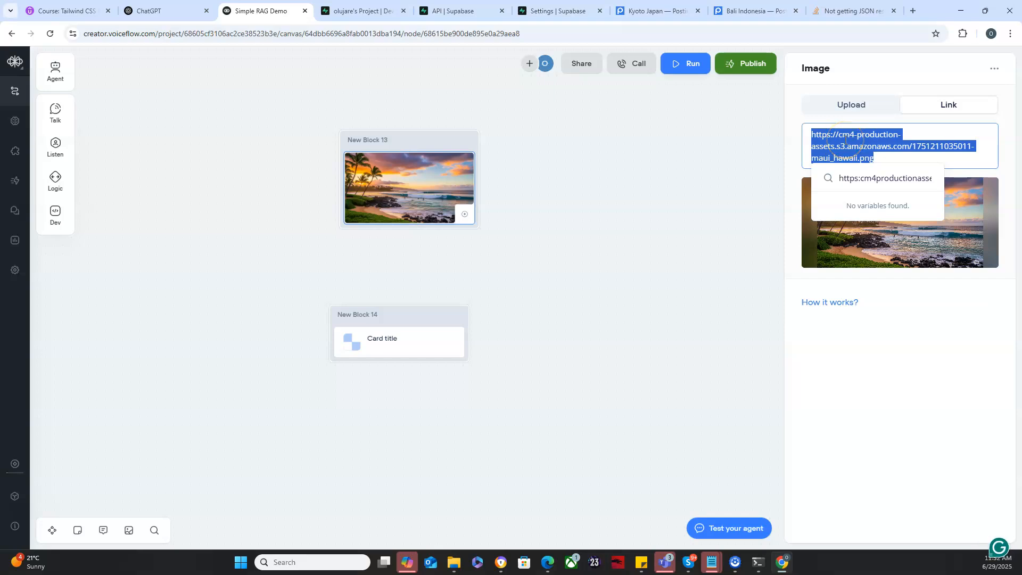
left_click(846, 140)
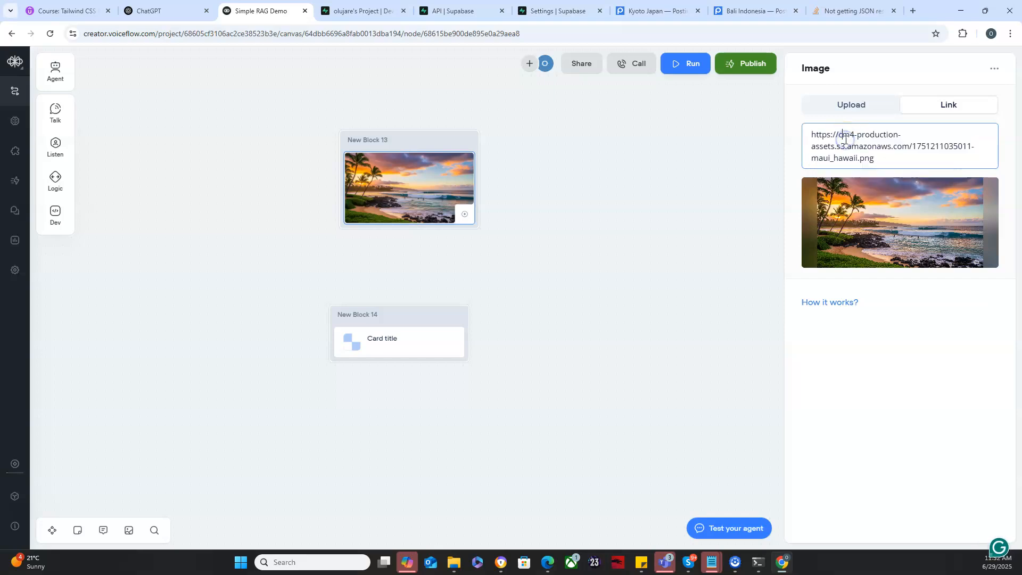
left_click(875, 156)
left_click_drag(875, 155, 814, 134)
left_click(815, 134)
left_click(849, 101)
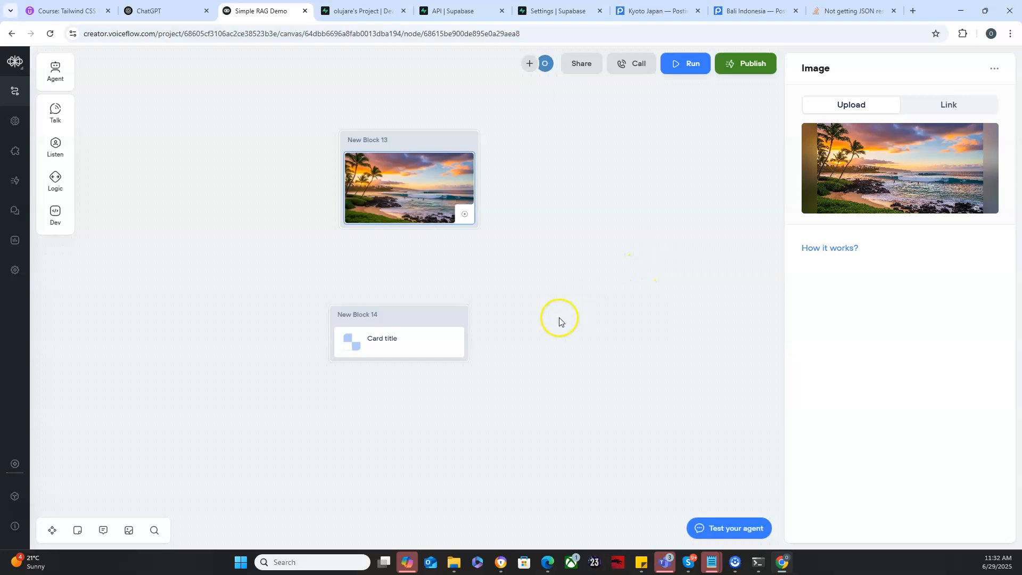
Upload Bali_Indonesia.png as the card block's image
left_click(411, 345)
left_click(896, 183)
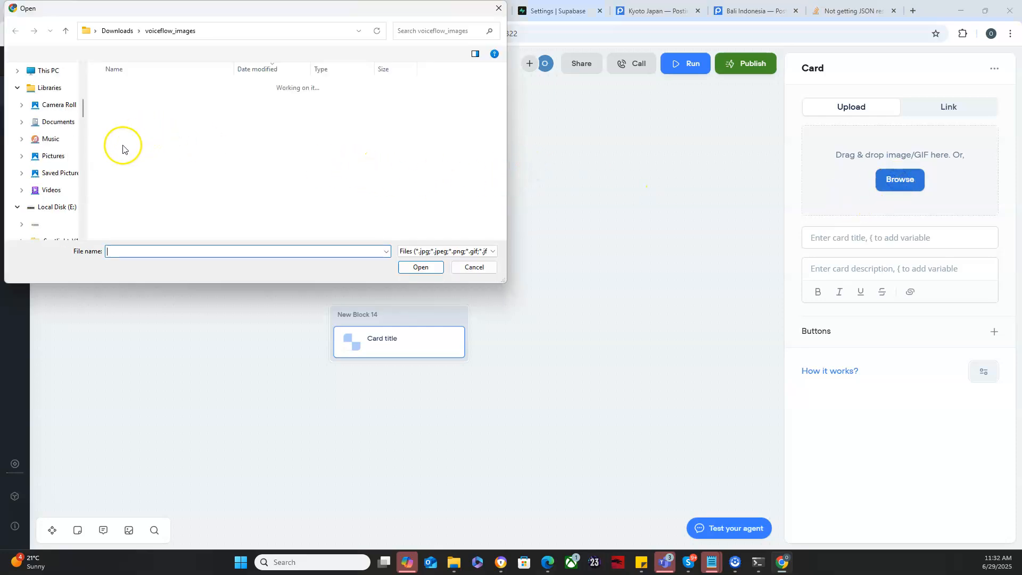
left_click(136, 115)
left_click(413, 268)
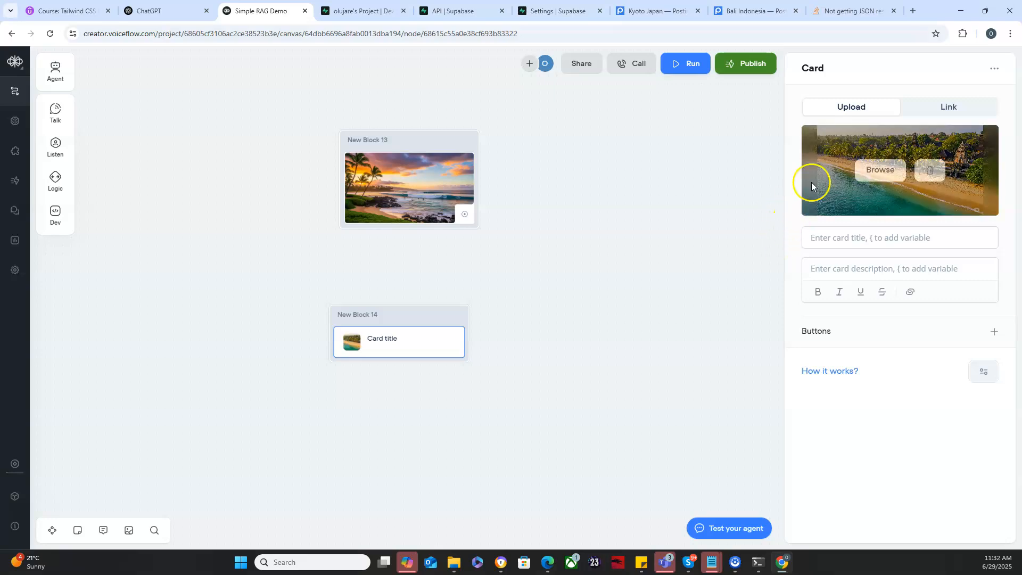
Title the card "Location: Bali" and give it the description "An image from Bali"
left_click(841, 236)
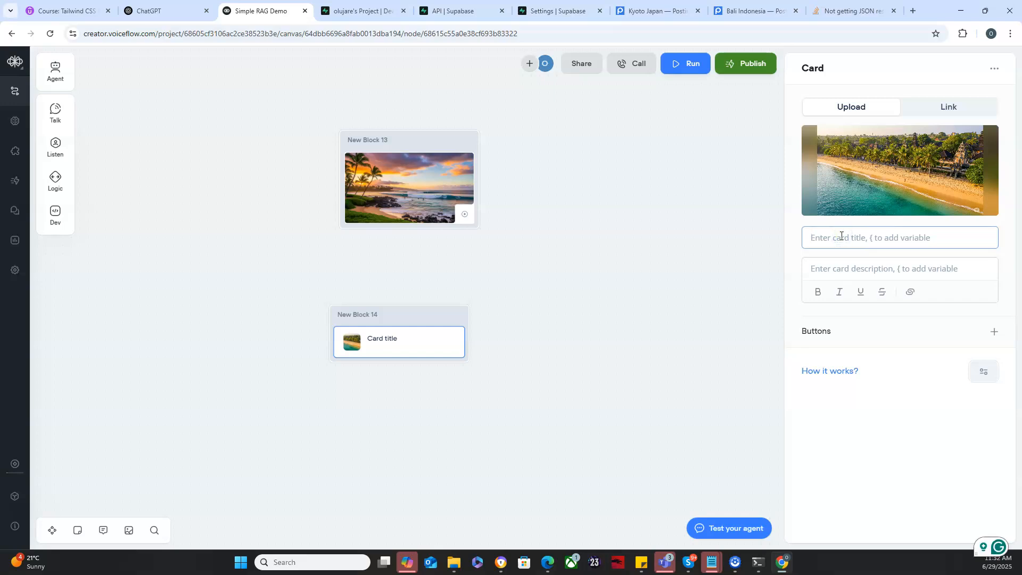
type("Location: Bali")
key("Tab")
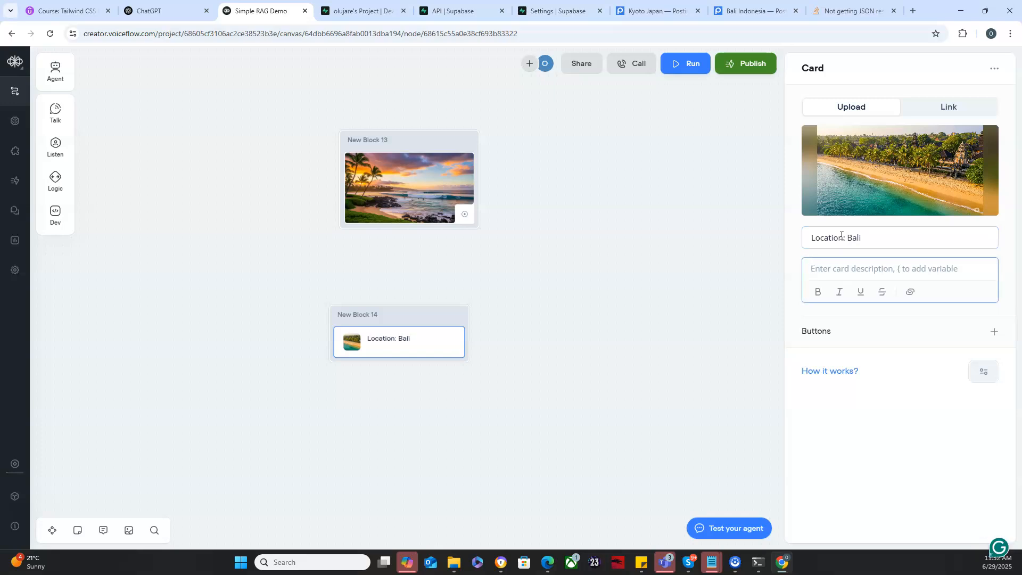
type("An image from Bali")
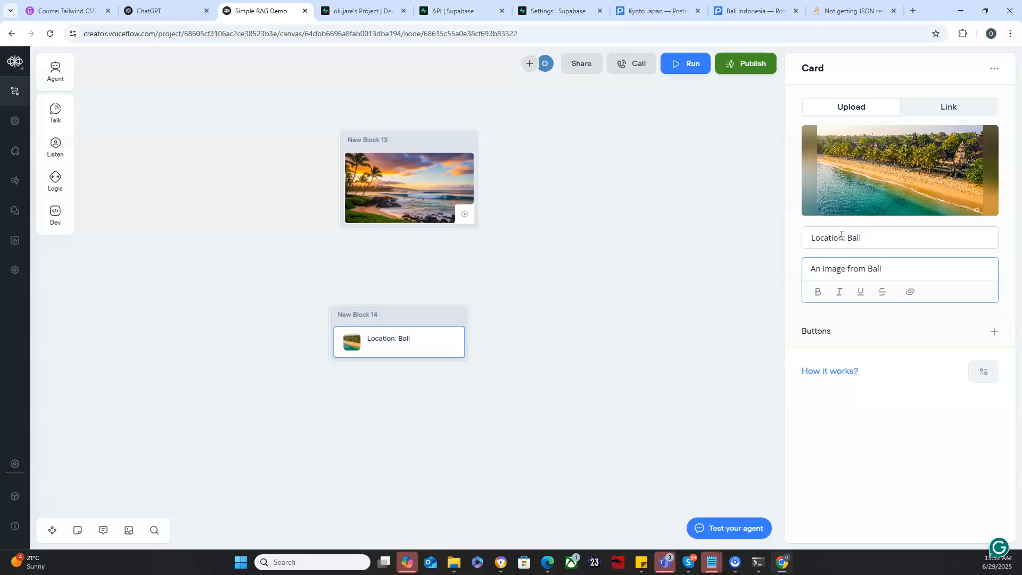
left_click(859, 436)
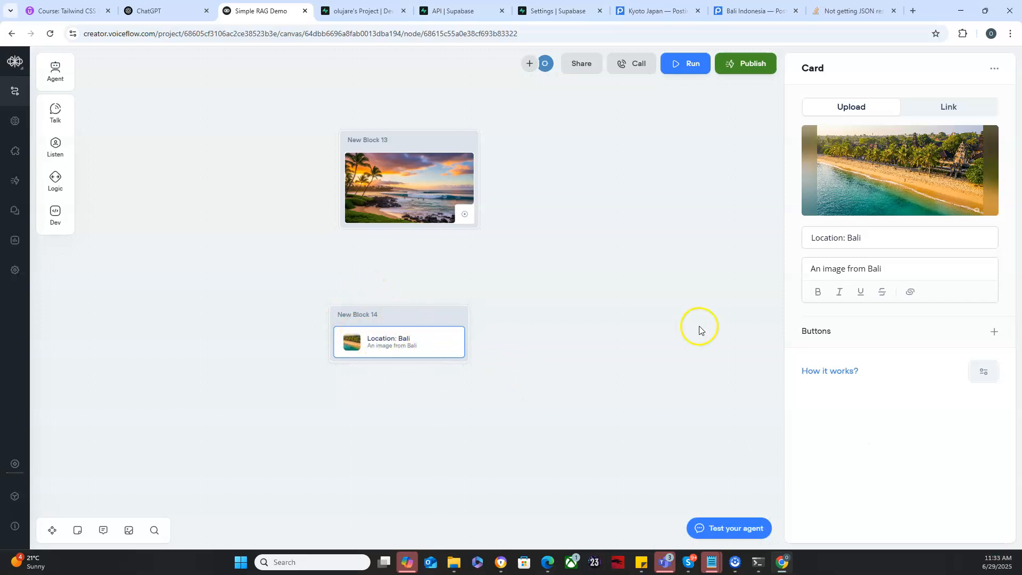
Add a button labelled "Click here to Booking" to the Bali card
left_click(993, 333)
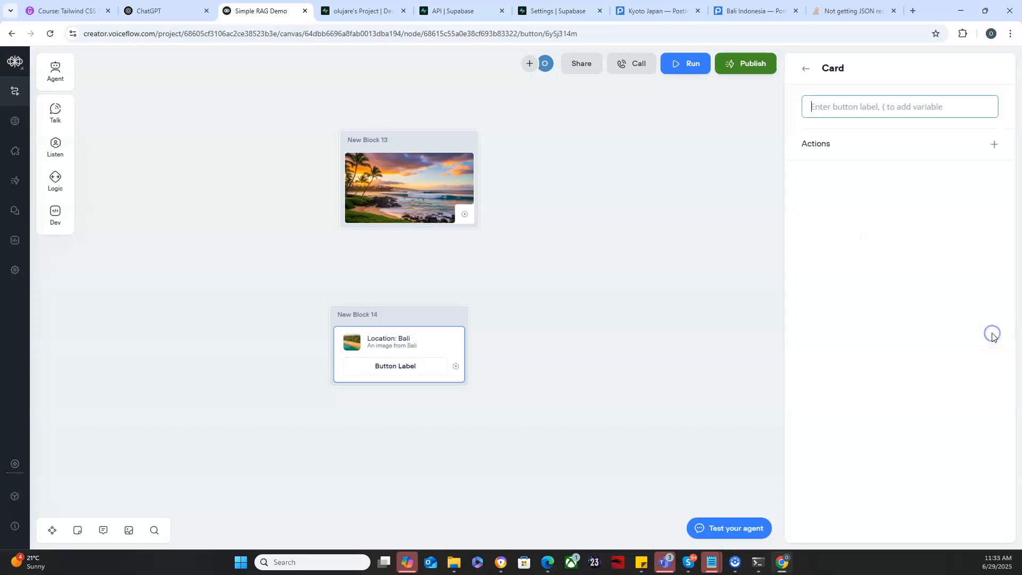
left_click(875, 112)
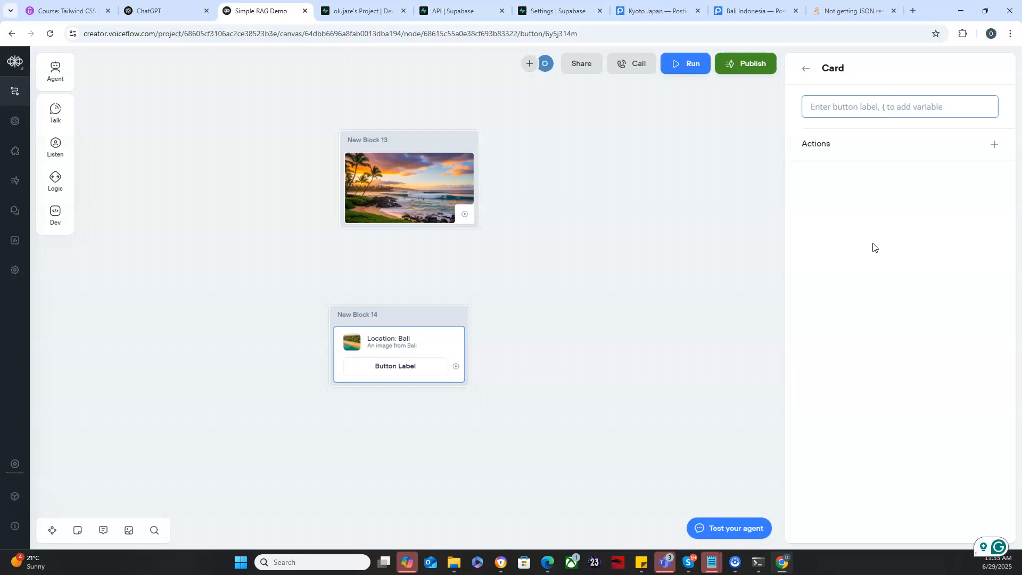
type("Cl")
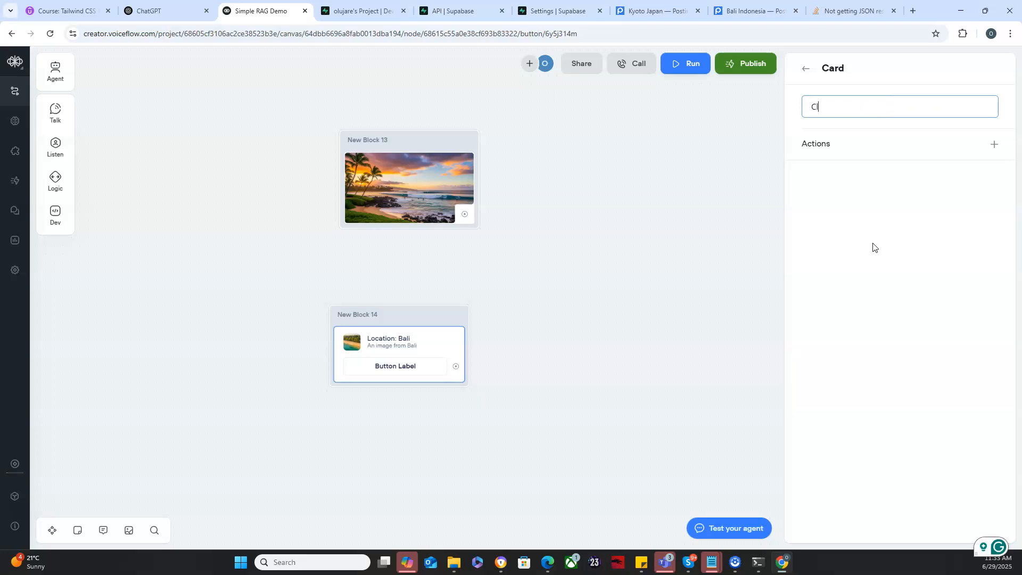
type("ick her")
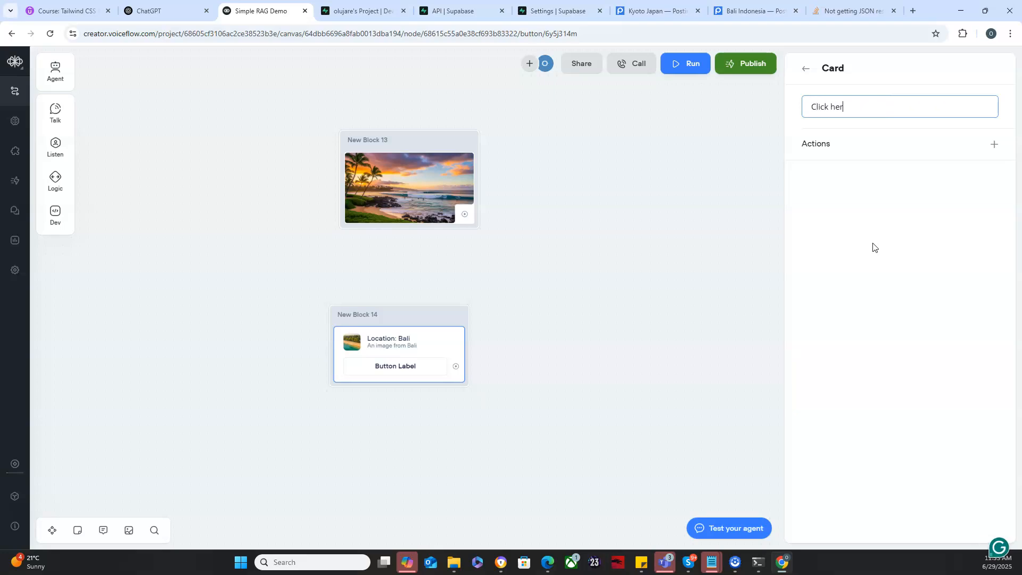
type("e to Booking")
Give the "Click here to Booking" button an Open URL action with the address goToUrl.com
left_click(996, 145)
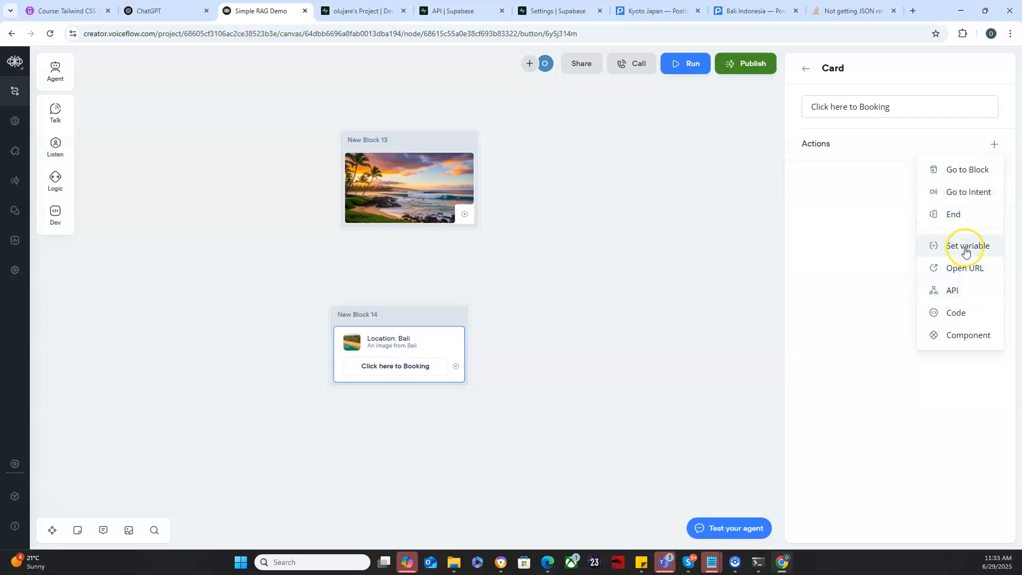
left_click(949, 272)
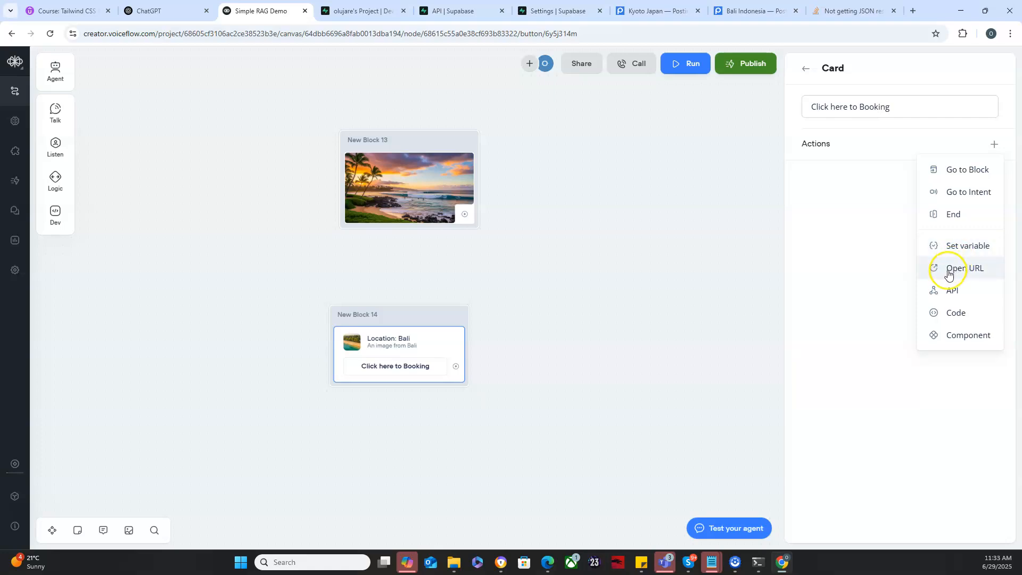
left_click(971, 272)
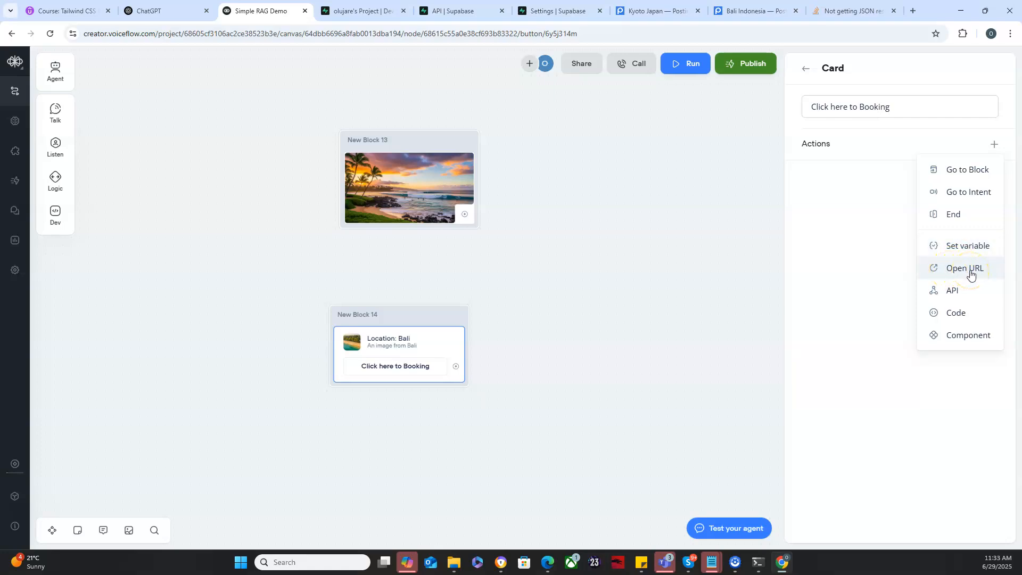
left_click(388, 370)
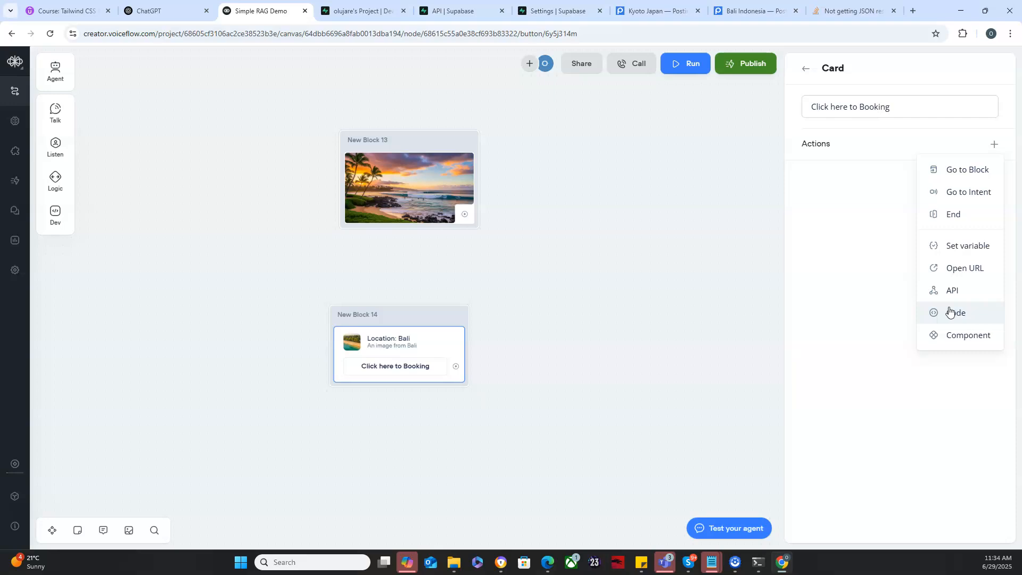
left_click(948, 337)
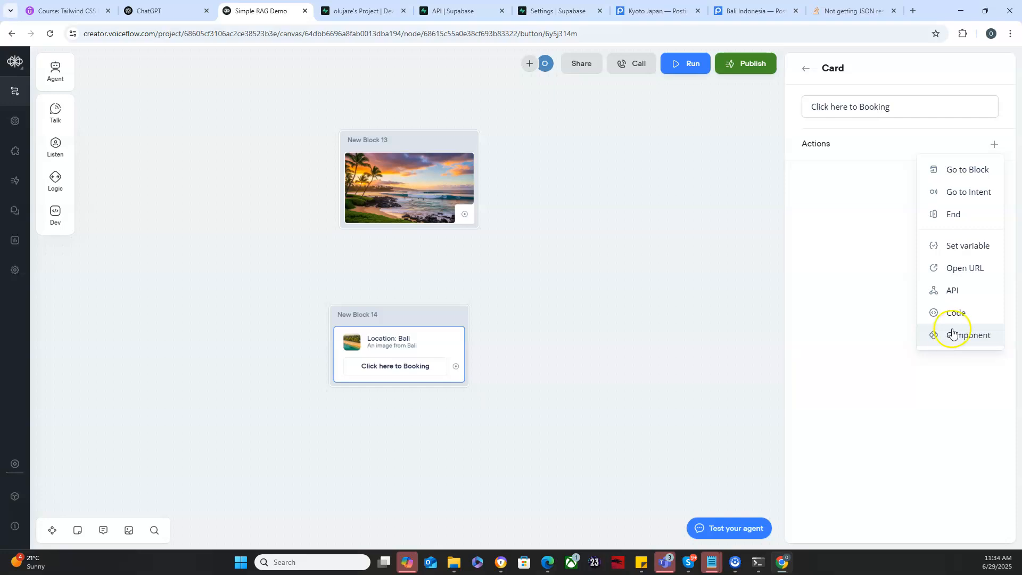
left_click(961, 270)
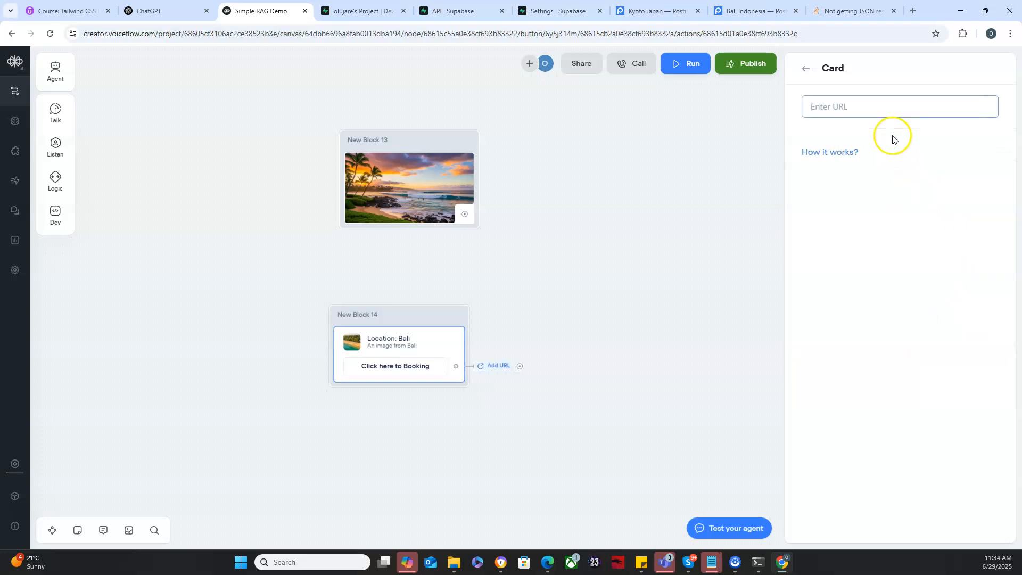
left_click(877, 106)
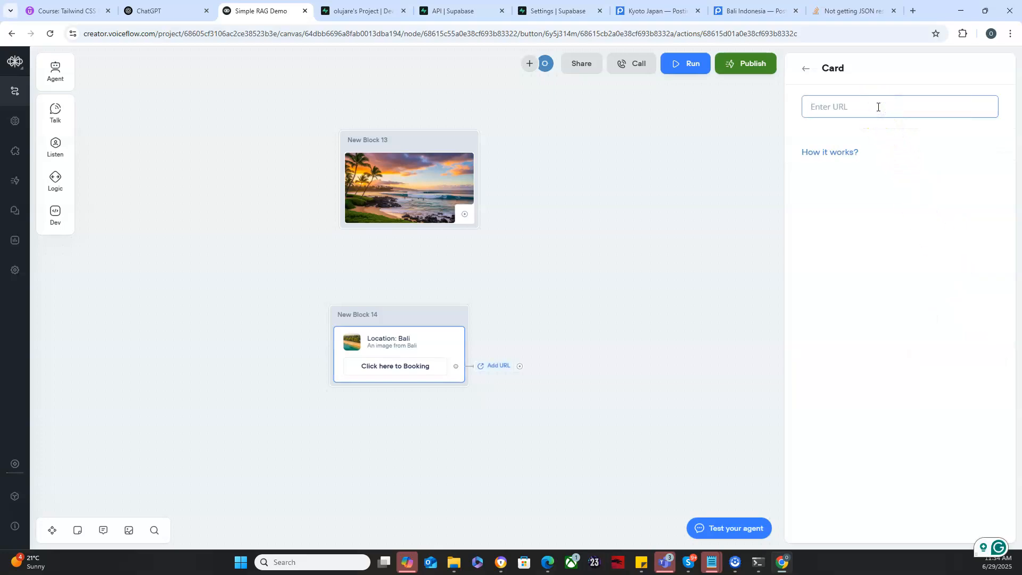
type("goToUrl.com")
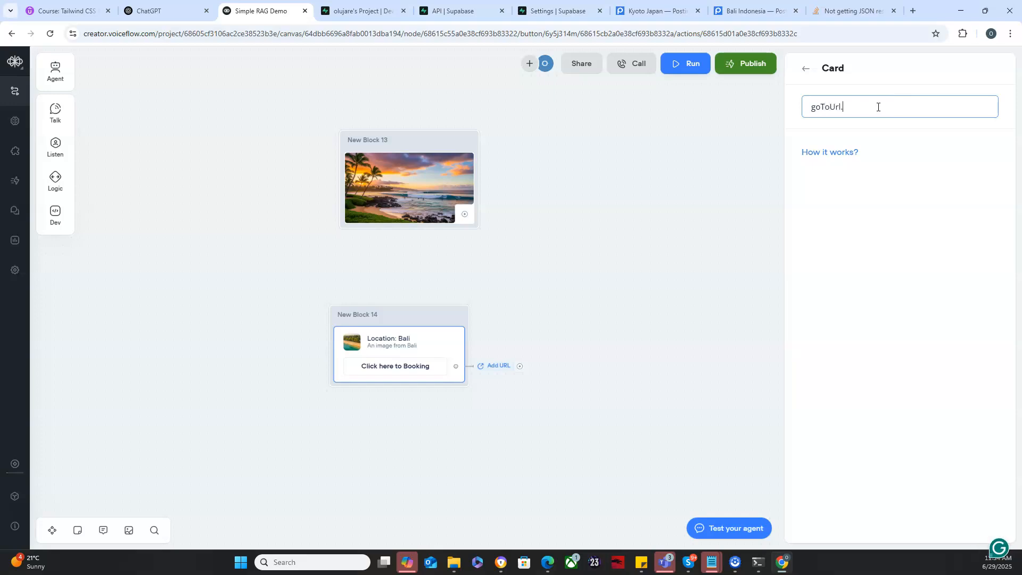
Add an API action with the POST method after the Open URL action on the "Click here to Booking" button
left_click(851, 271)
left_click(850, 179)
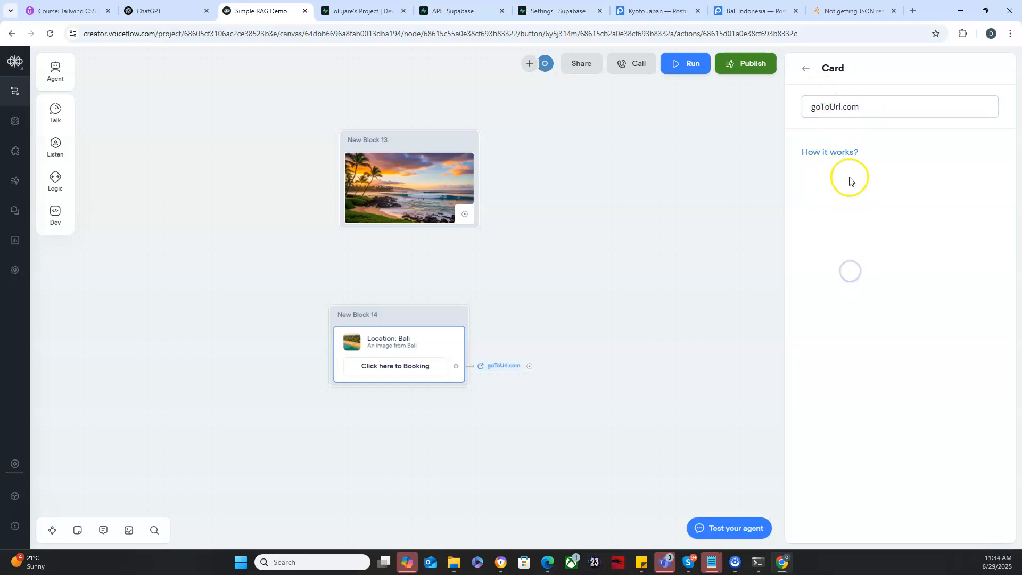
left_click(806, 68)
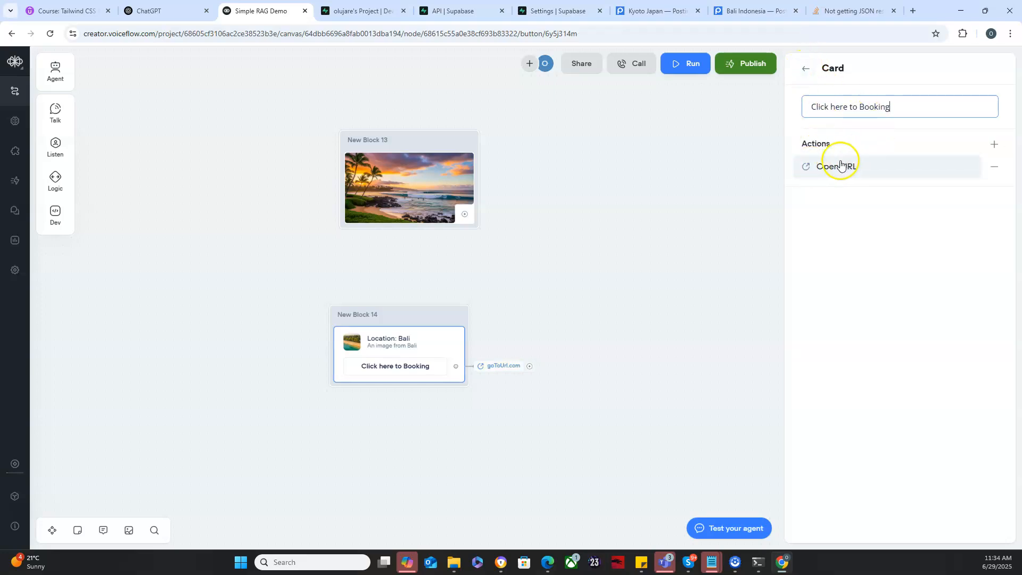
left_click(994, 144)
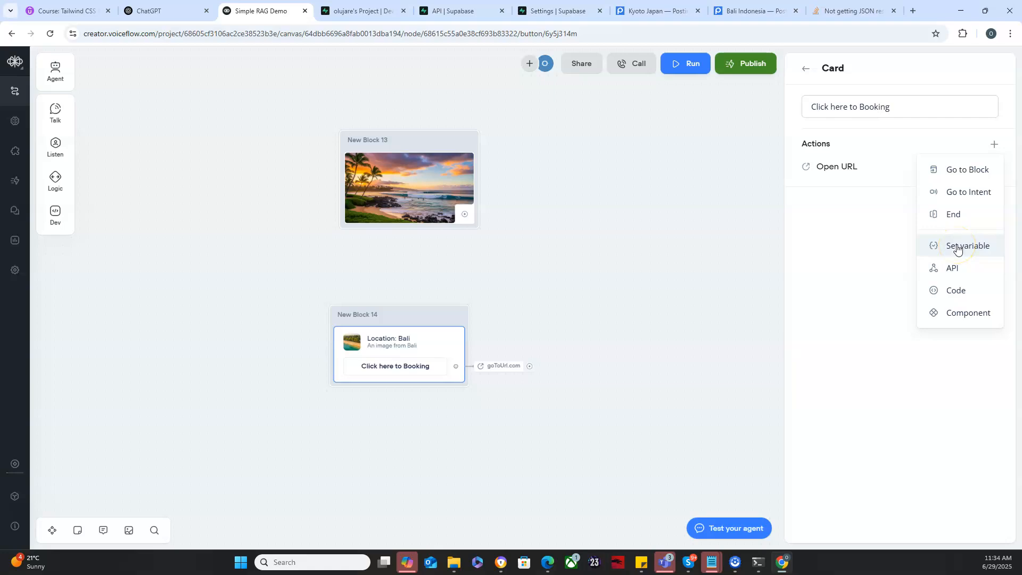
left_click(954, 266)
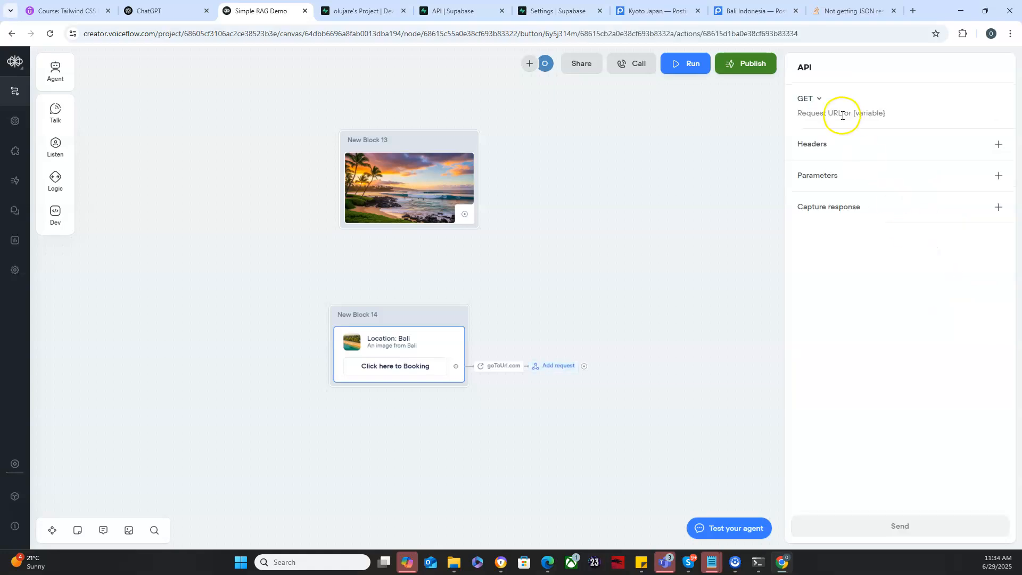
left_click(818, 101)
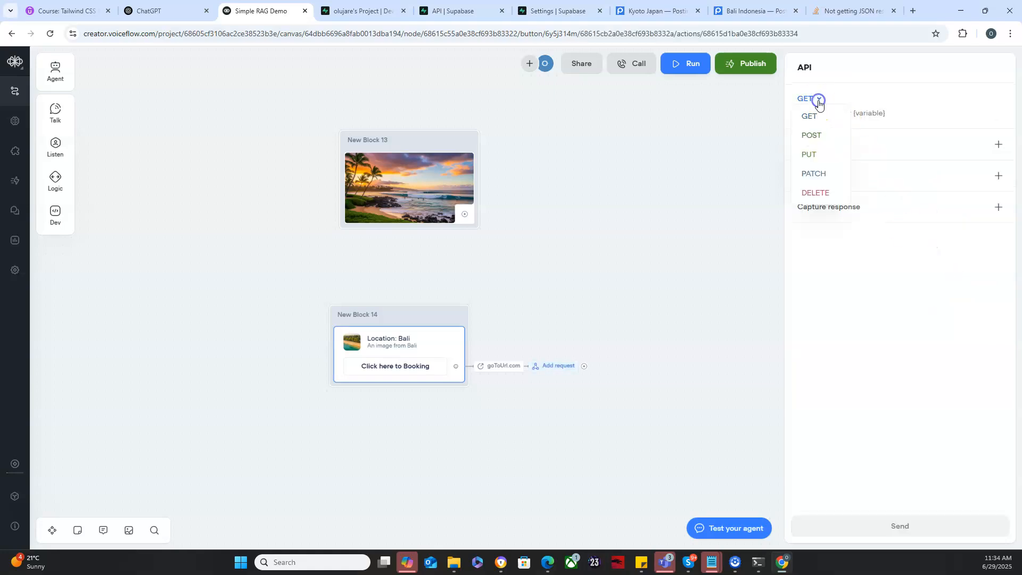
left_click(814, 133)
left_click(820, 128)
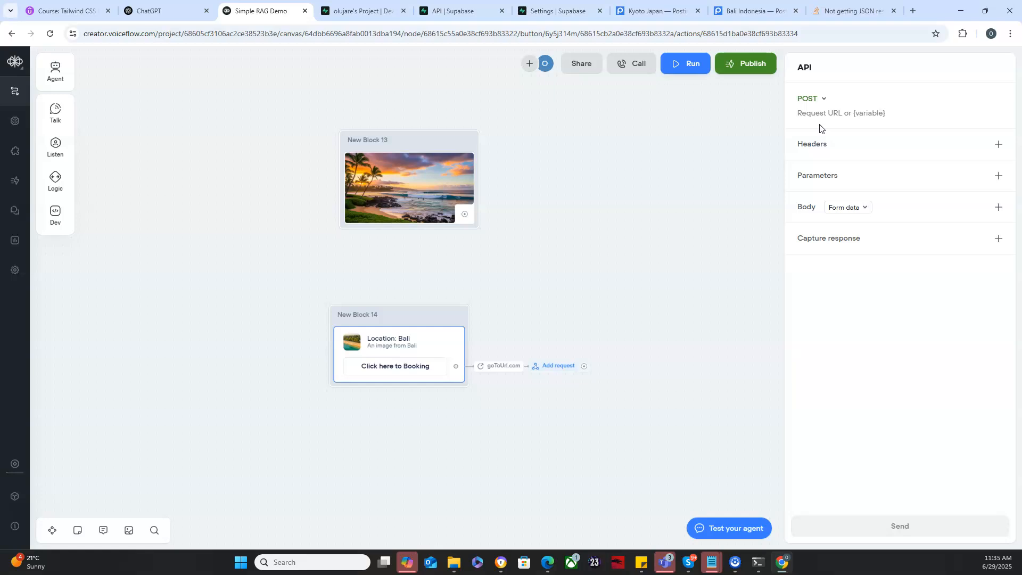
left_click(441, 344)
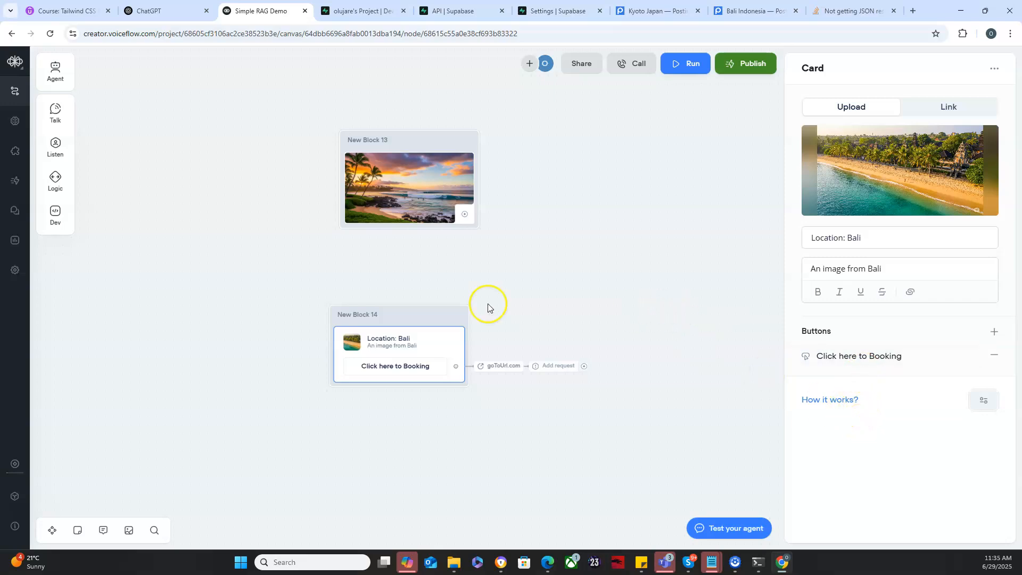
Place a Carousel block on the canvas between and beside the image and Bali card blocks, and reload the page
mouse_move(52, 204)
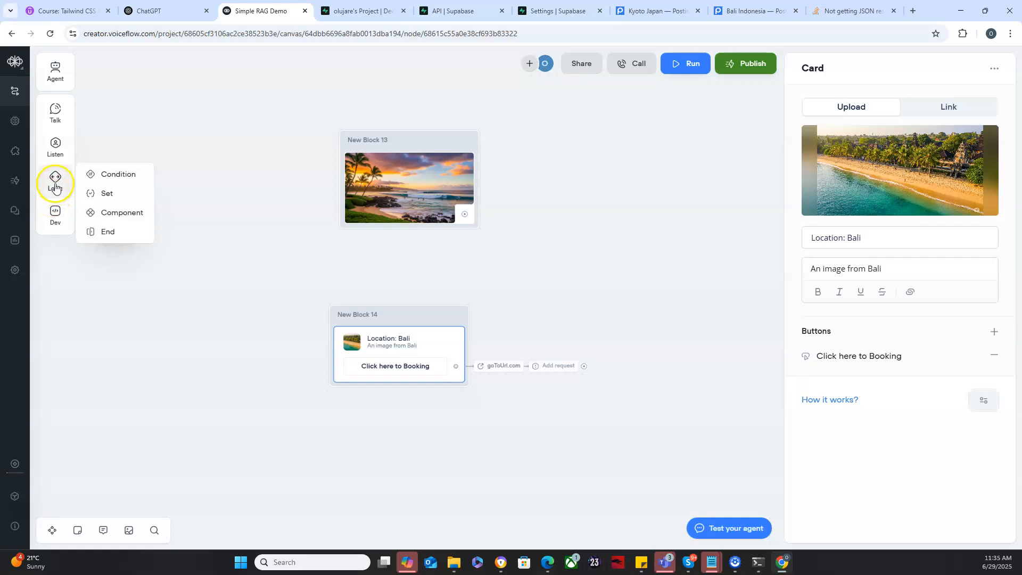
mouse_move(55, 113)
left_click_drag(106, 182, 593, 236)
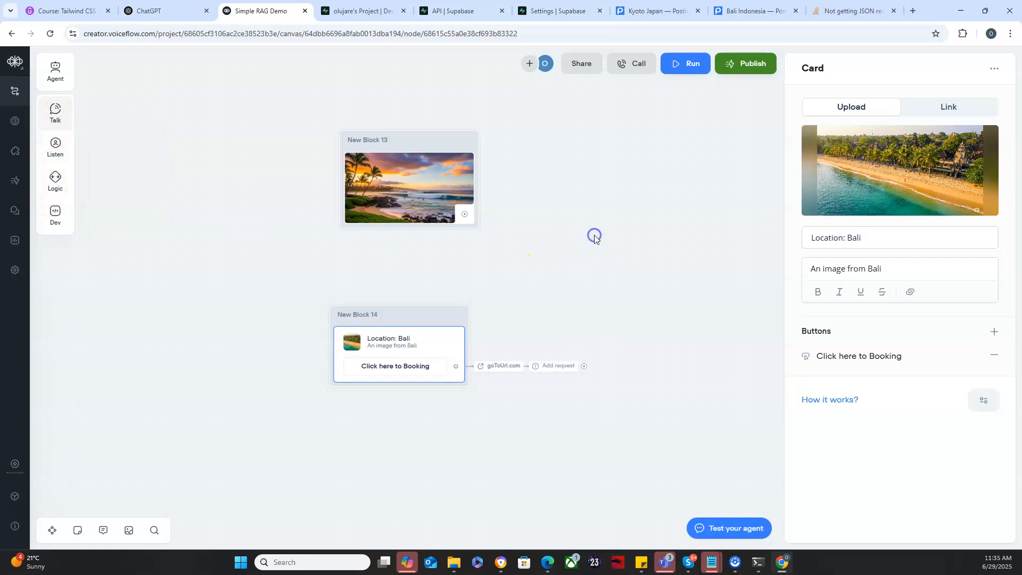
left_click(352, 266)
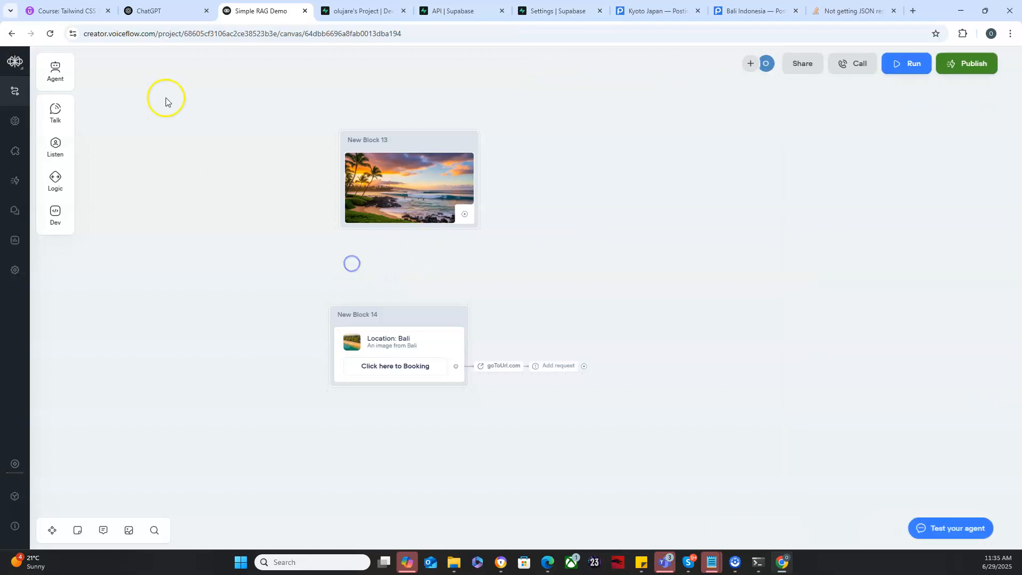
left_click(51, 34)
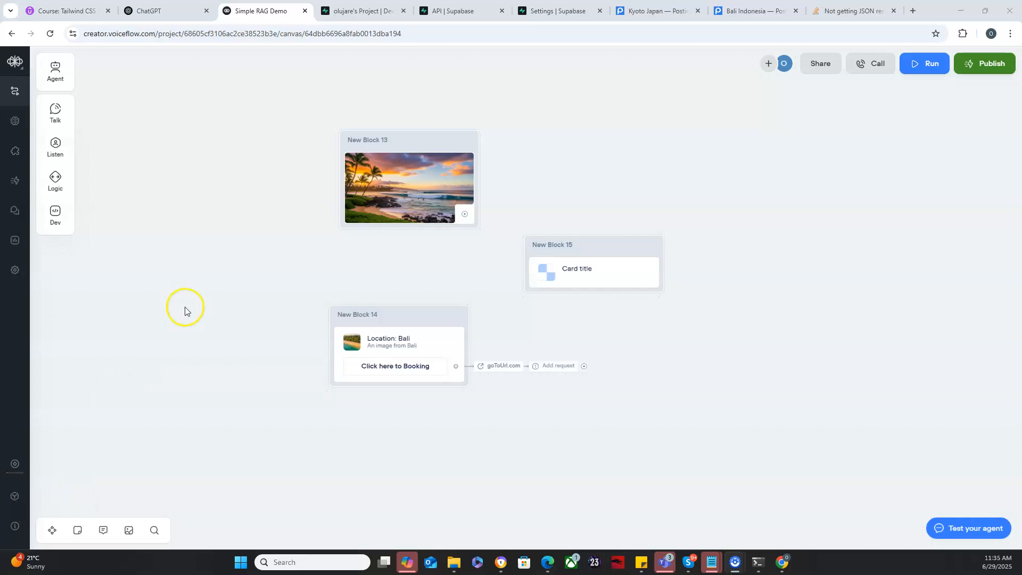
Upload Kyoto_Japan.png as the image of the carousel's first card
left_click(571, 279)
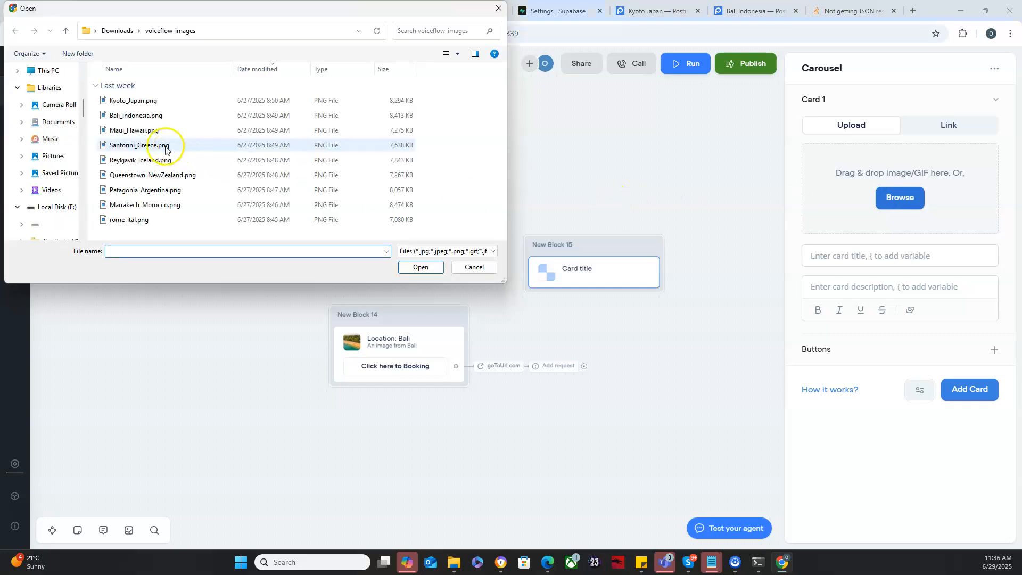
left_click(140, 100)
left_click(403, 274)
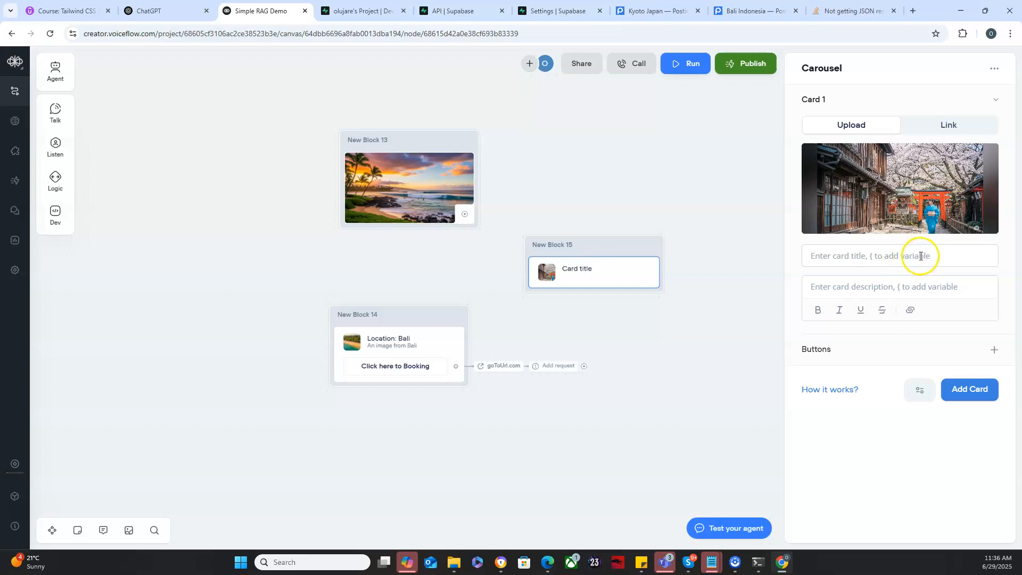
Title the first carousel card "Location: Kyoto" and give it the description "Image from Kyoto"
left_click(855, 259)
left_click(855, 272)
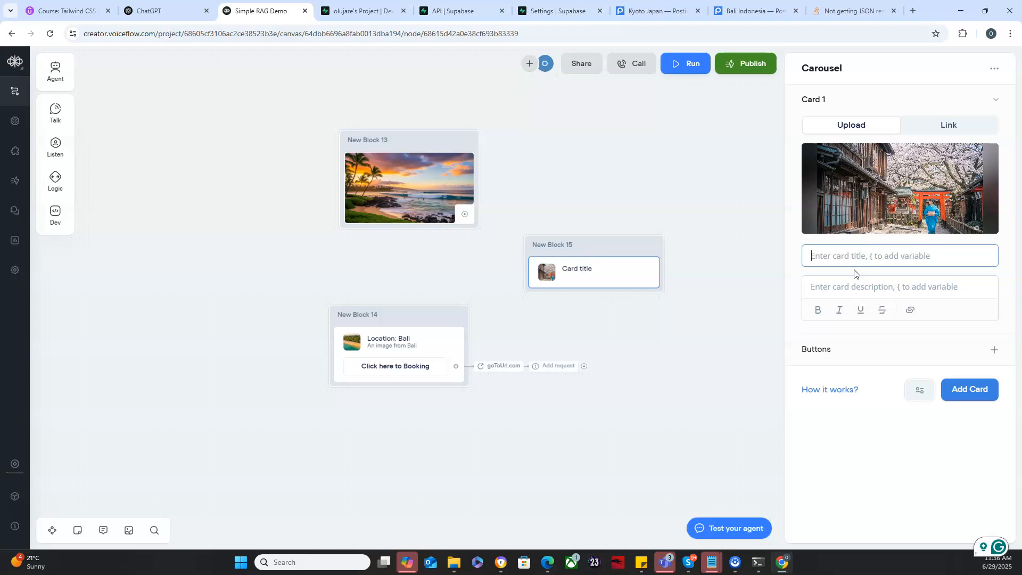
type("Location: Kyoto")
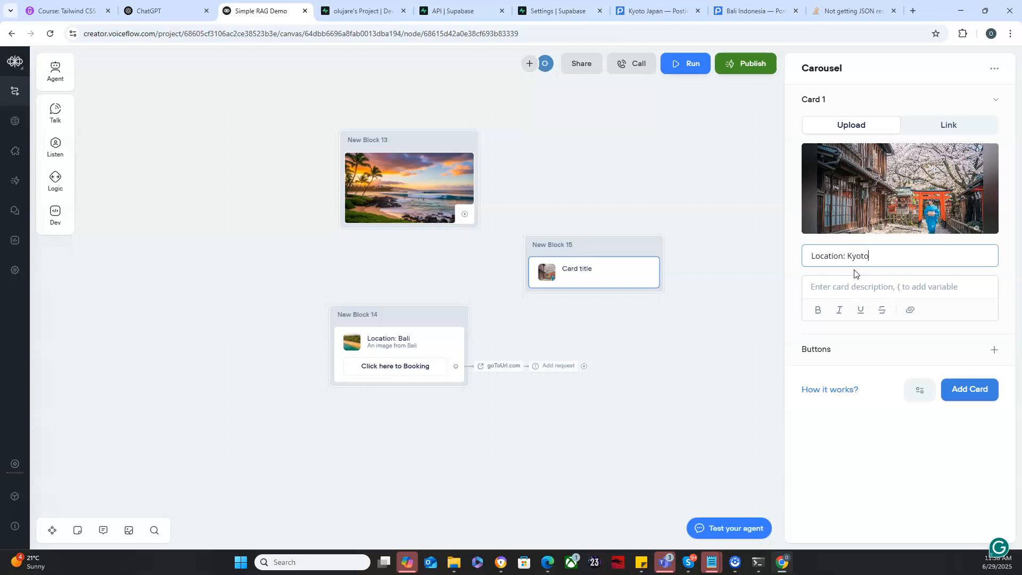
key("Tab")
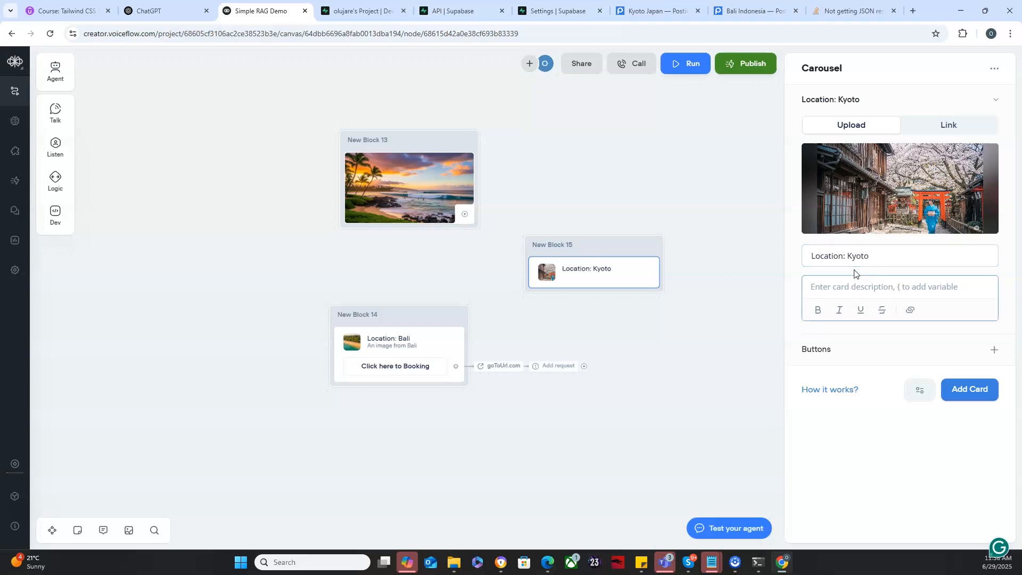
type("Image from Kyoto")
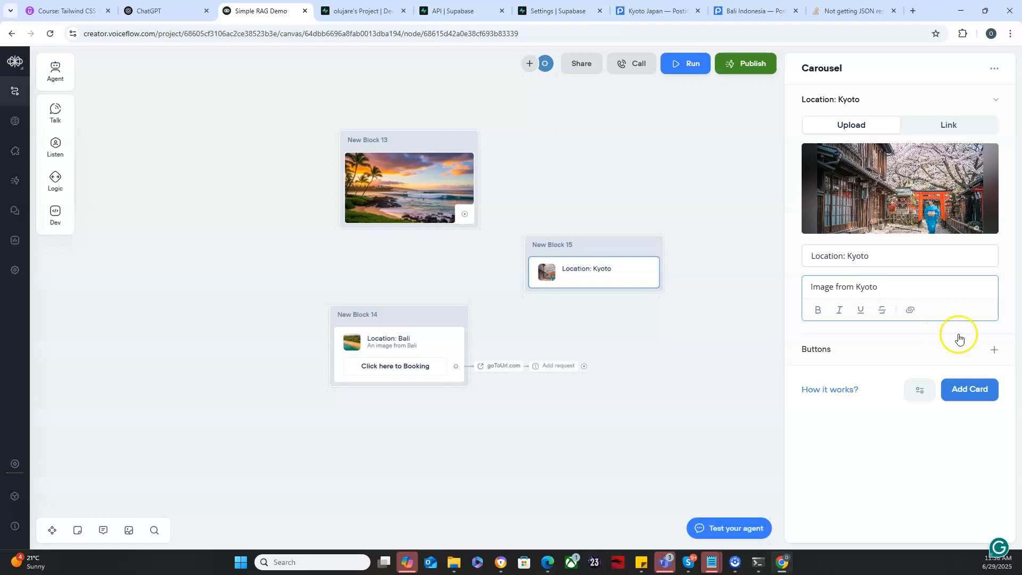
Add a button labelled "Click here for Booking" to the Kyoto carousel card
left_click(991, 350)
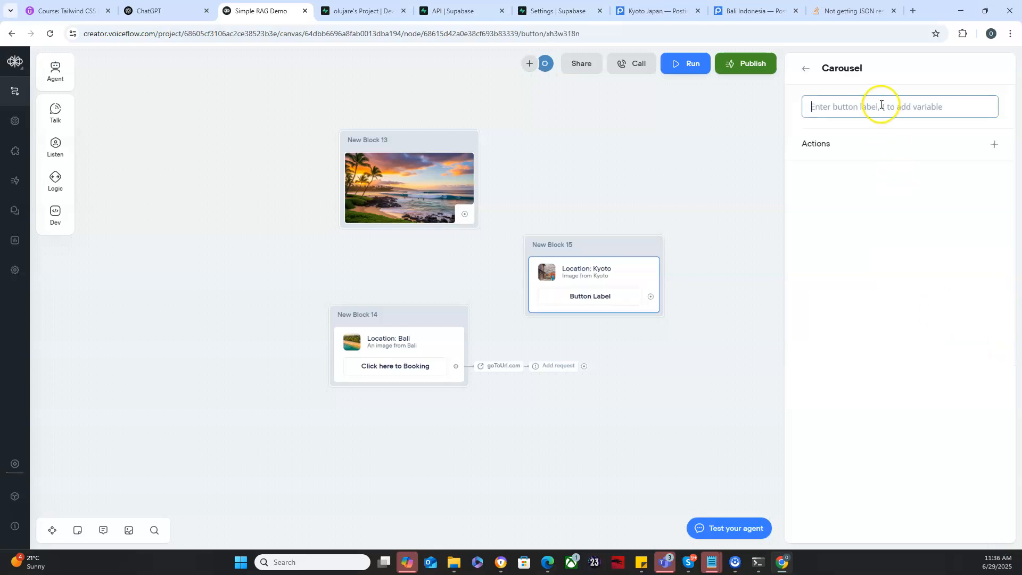
type("Click here for Booking")
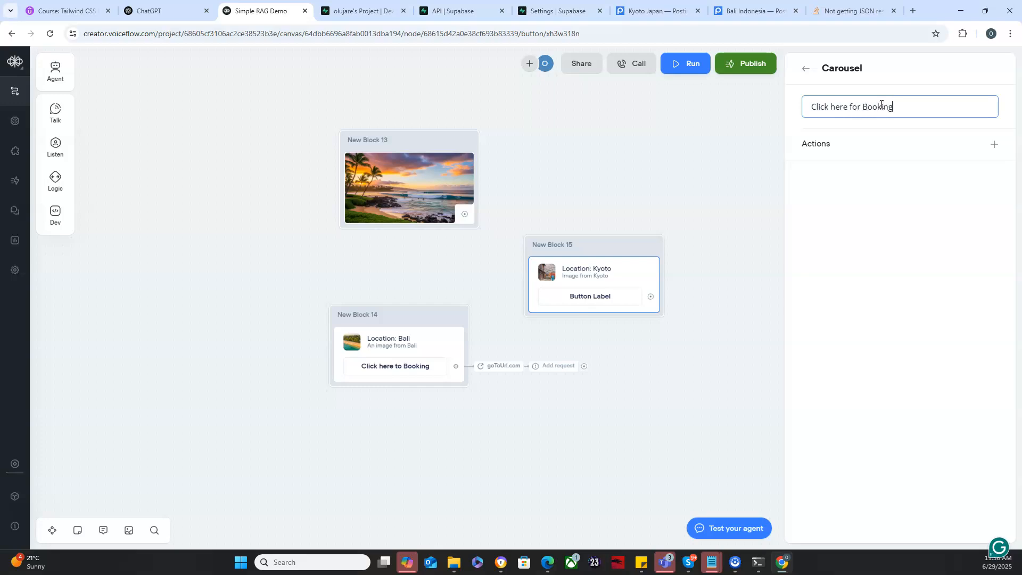
left_click(880, 191)
Give the "Click here for Booking" button an Open URL action with the address goToUrl.com and return to the carousel settings
left_click(994, 144)
left_click(949, 270)
left_click(863, 109)
type("goToUrl.com")
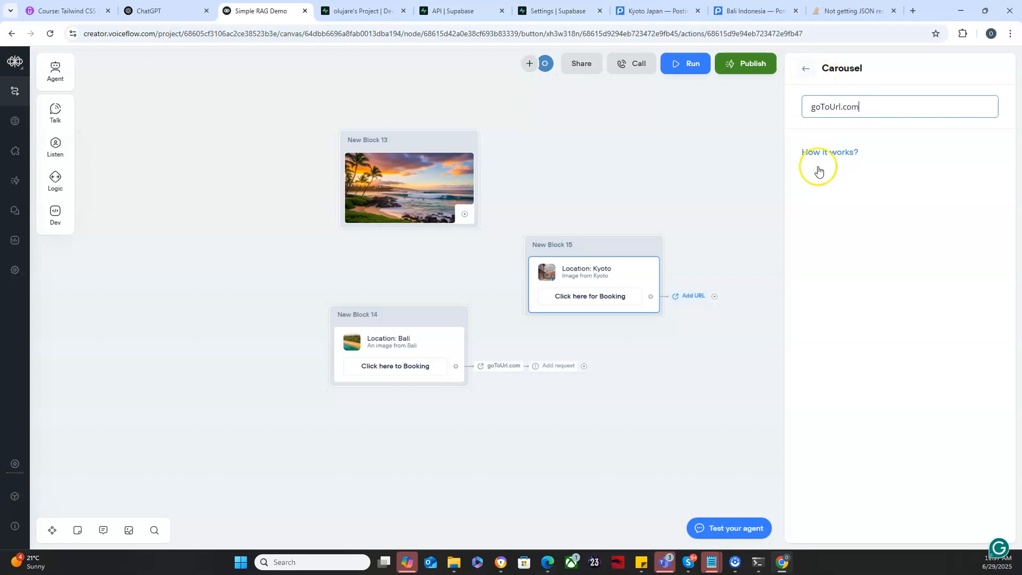
left_click(807, 71)
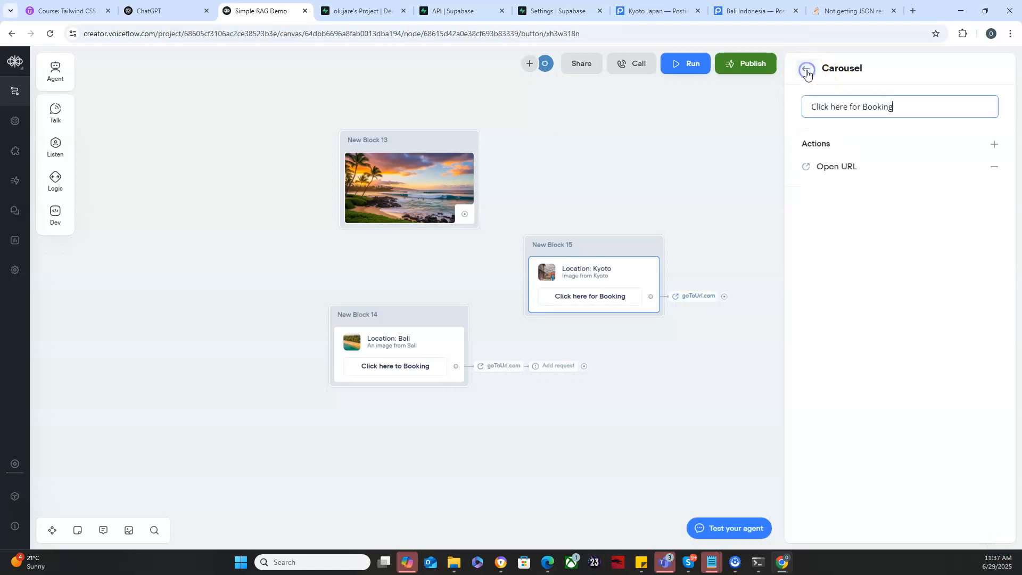
left_click(807, 71)
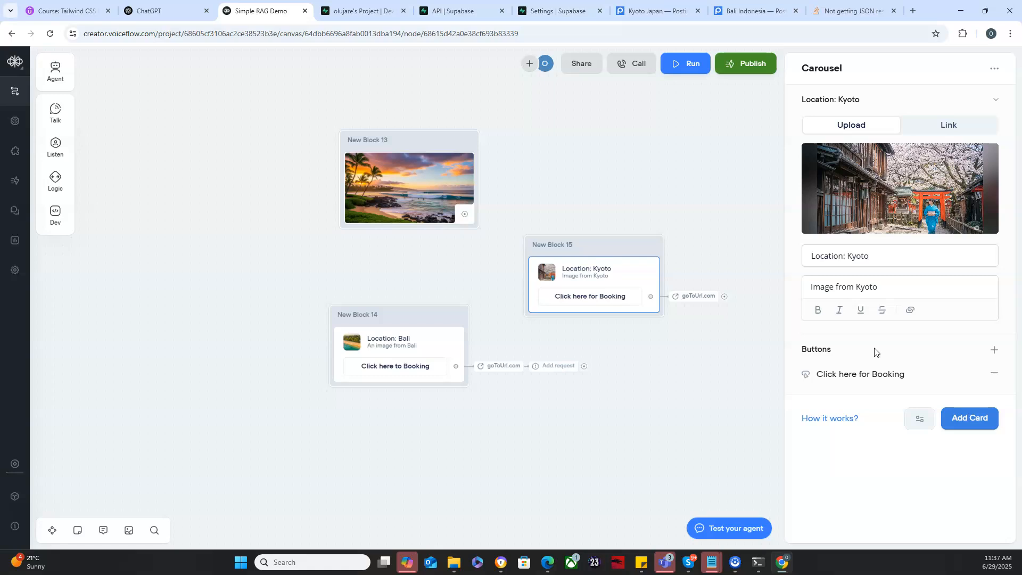
Add a second card to the carousel and upload Bali_Indonesia.png as its image
left_click(973, 419)
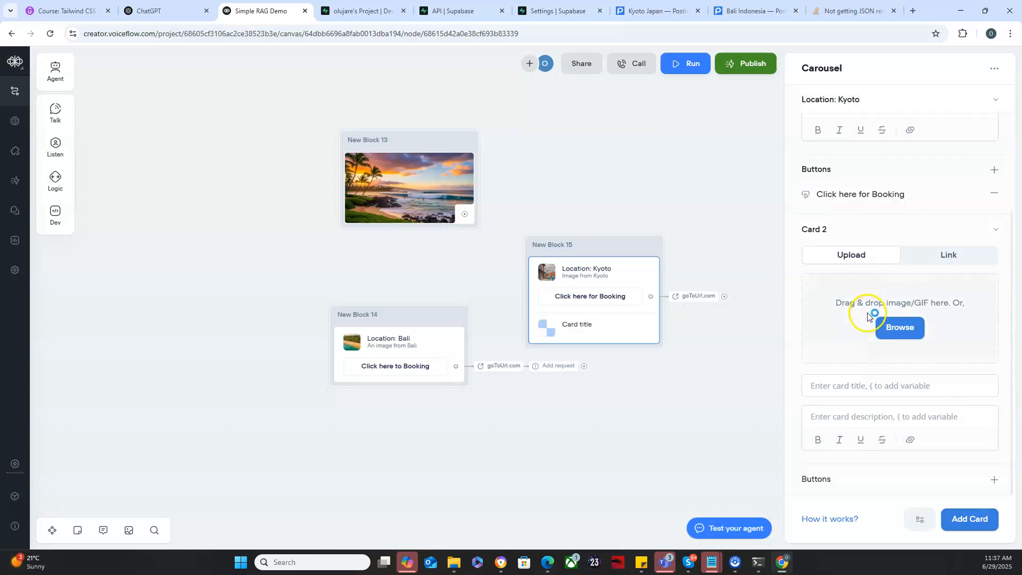
left_click(888, 331)
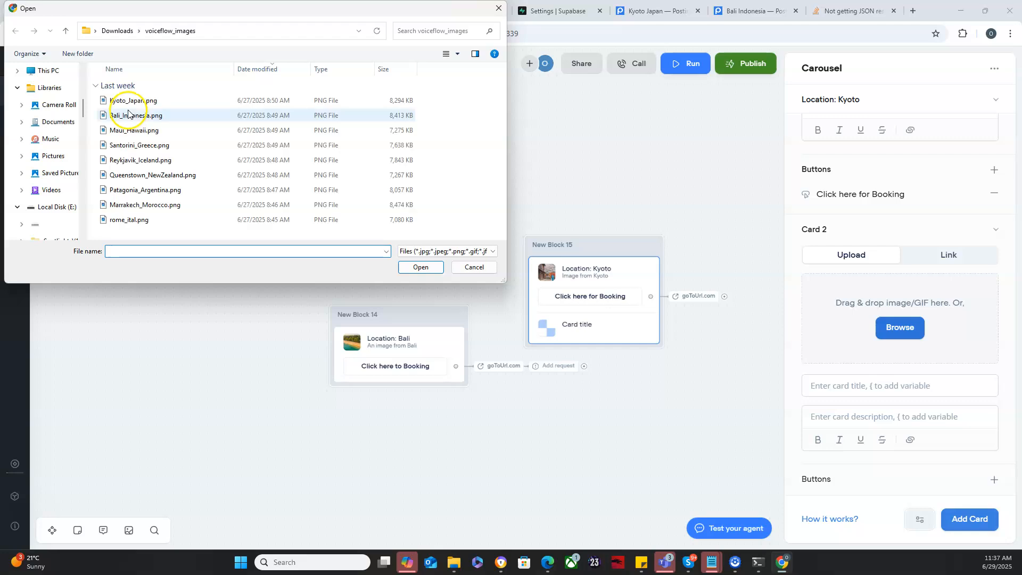
left_click(132, 115)
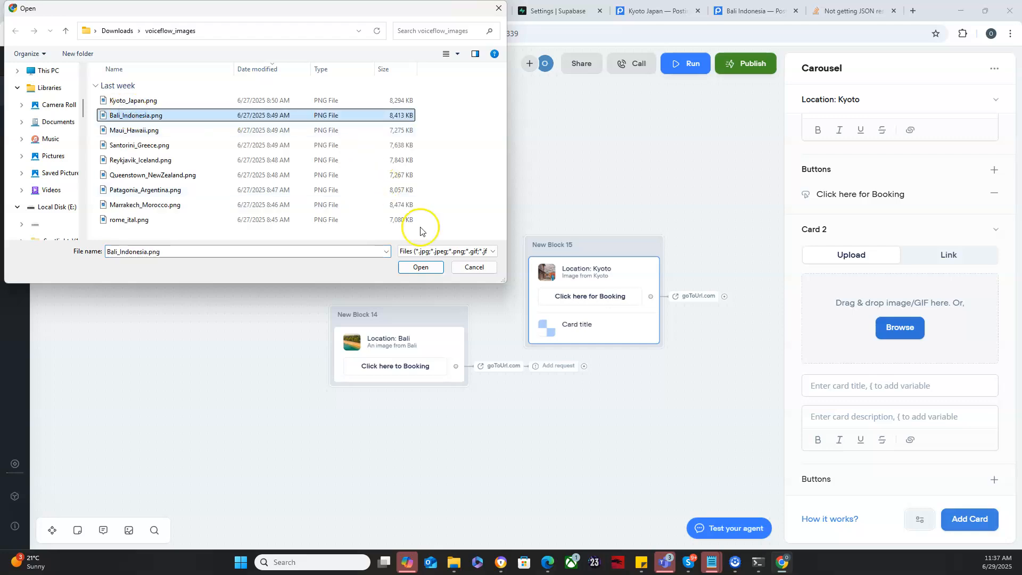
left_click(426, 267)
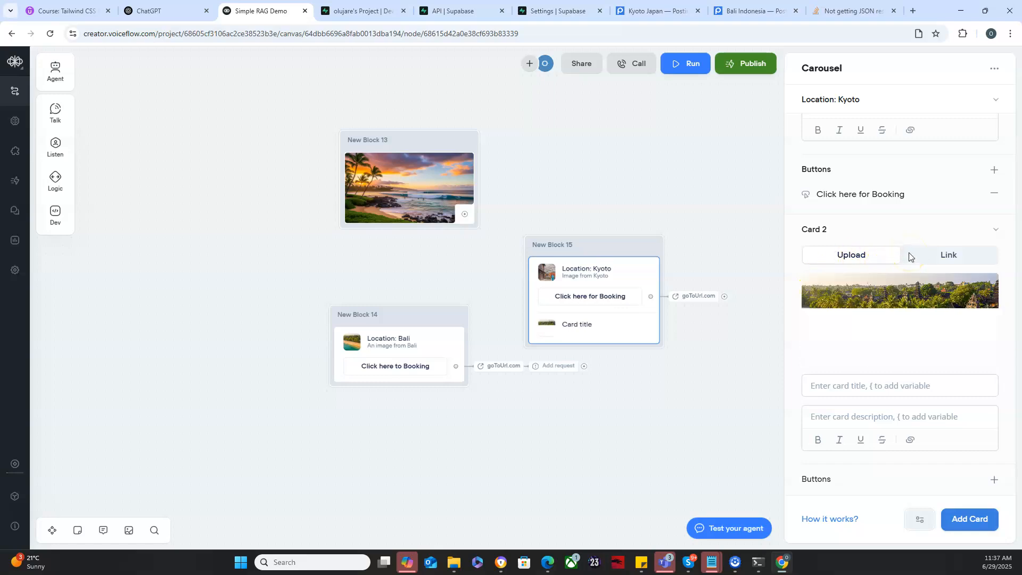
Title the second carousel card "Location Bali" and give it the description "Image from Bali"
left_click(873, 384)
type("Location Bali")
left_click(858, 418)
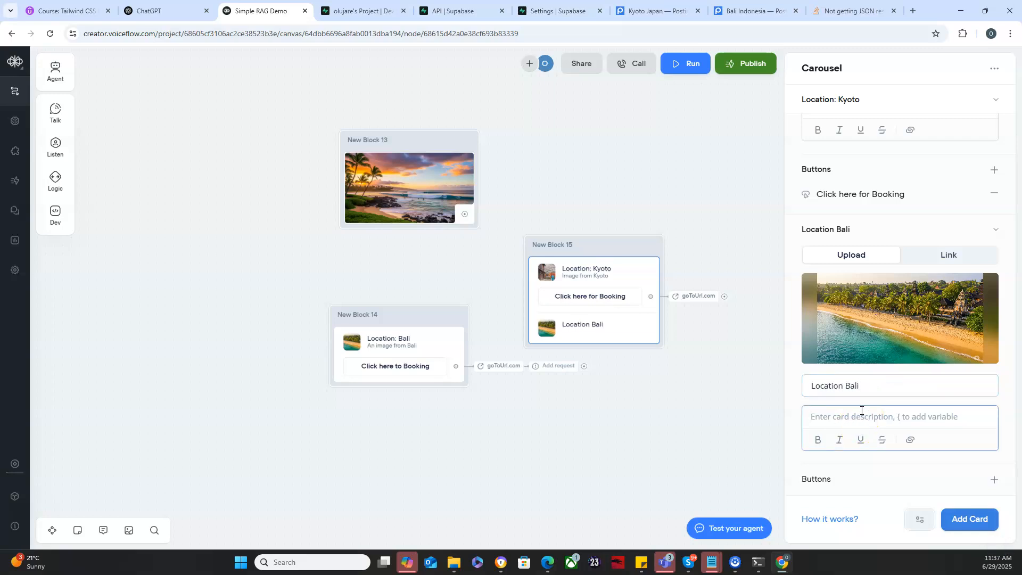
type("Image from Bali")
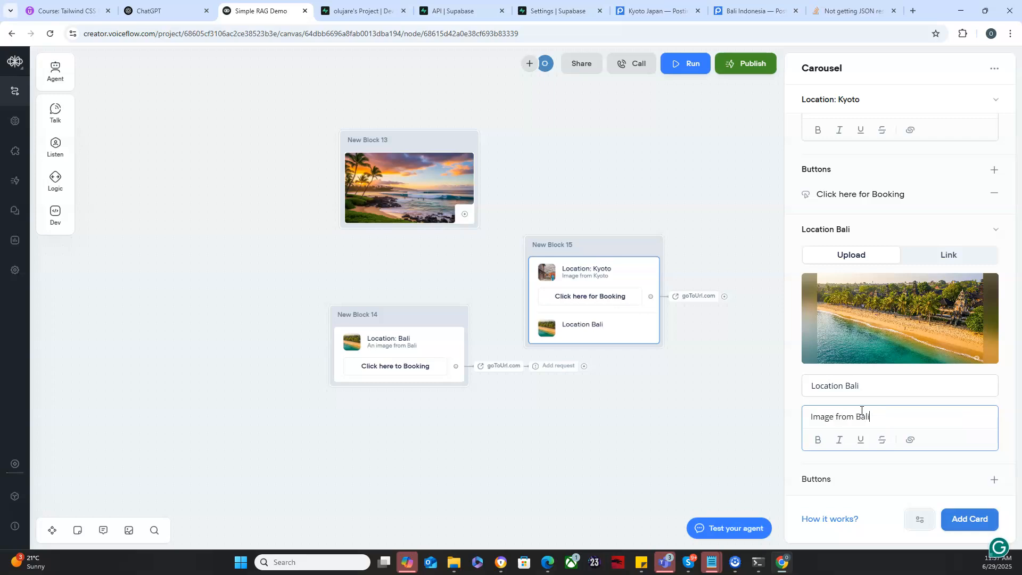
left_click(923, 385)
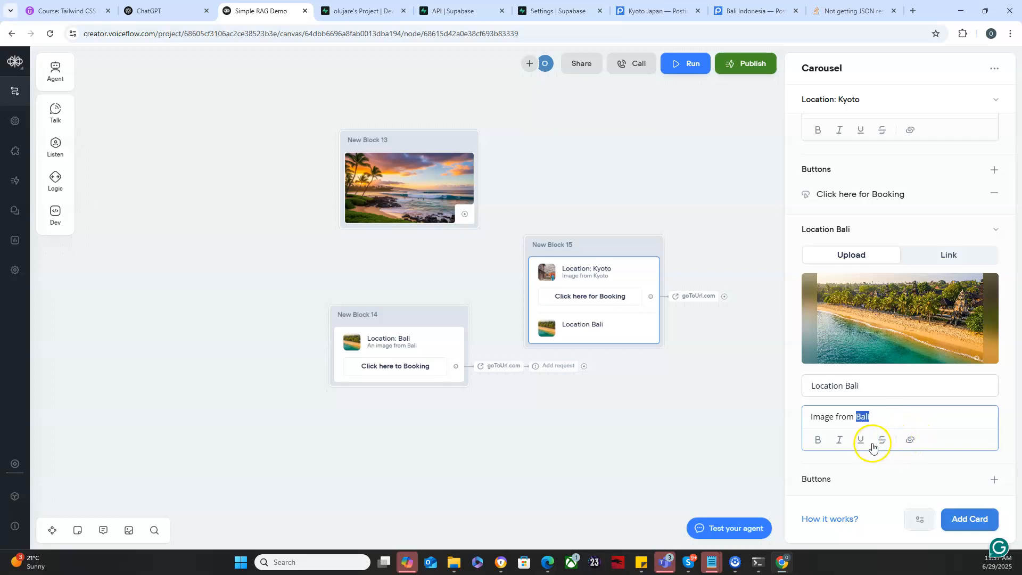
Try bold, italic, underline and strikethrough formatting on the word "Bali" in the second carousel card's description
left_click(816, 447)
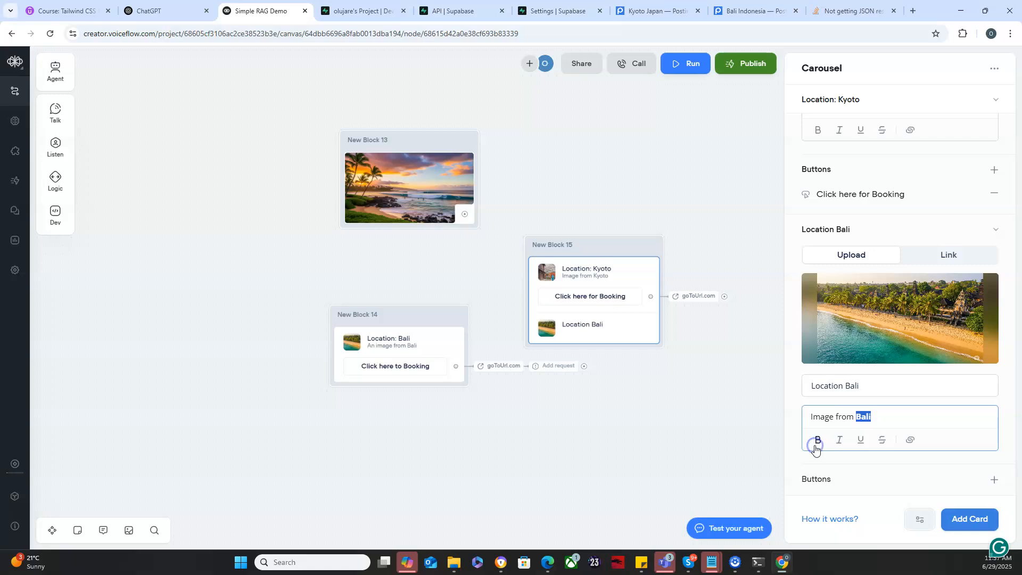
left_click(837, 447)
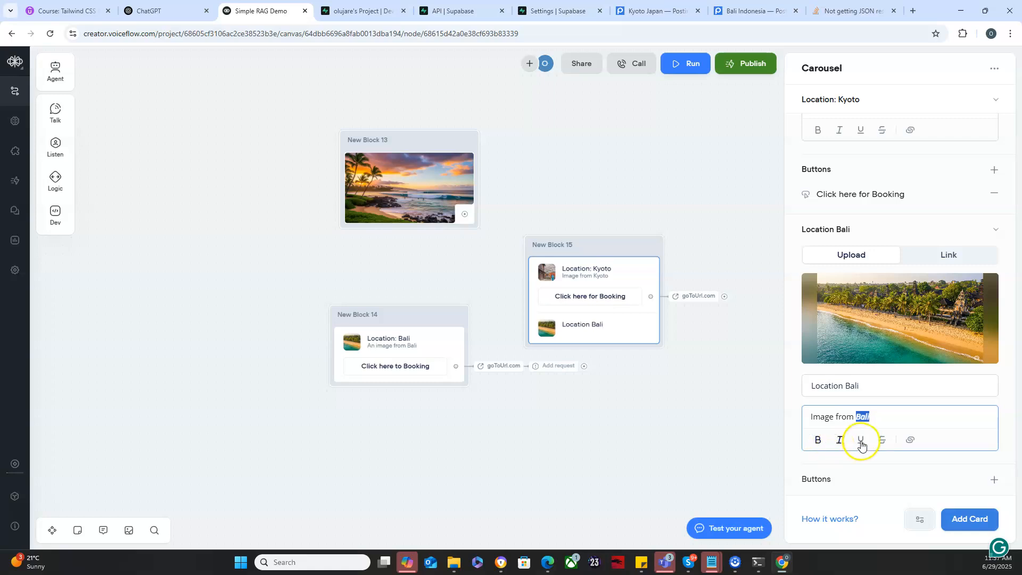
left_click(862, 442)
left_click(840, 444)
left_click(816, 445)
left_click(884, 442)
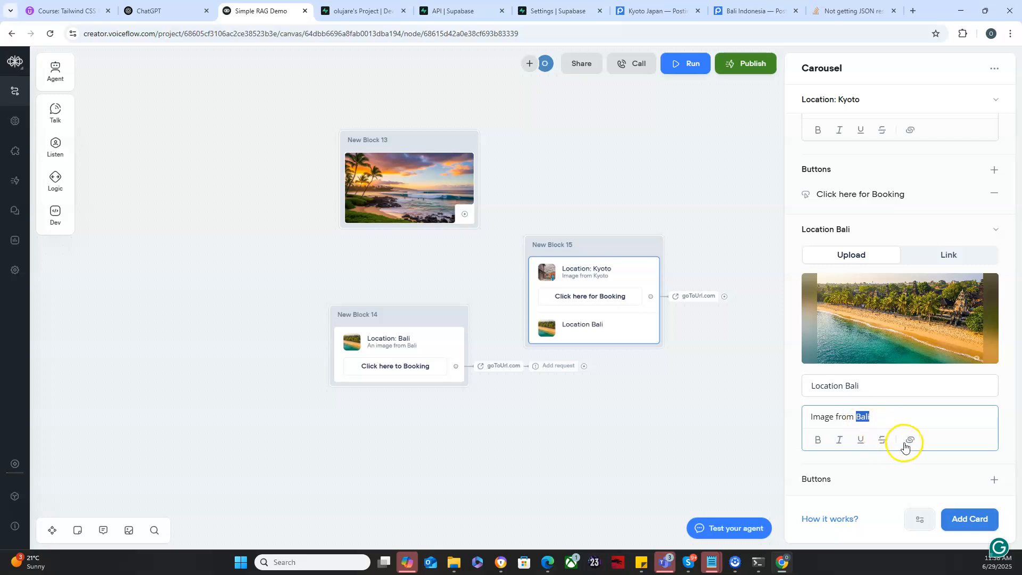
Hyperlink the word "Bali" in the second carousel card's description to google.com
left_click(912, 442)
left_click(907, 489)
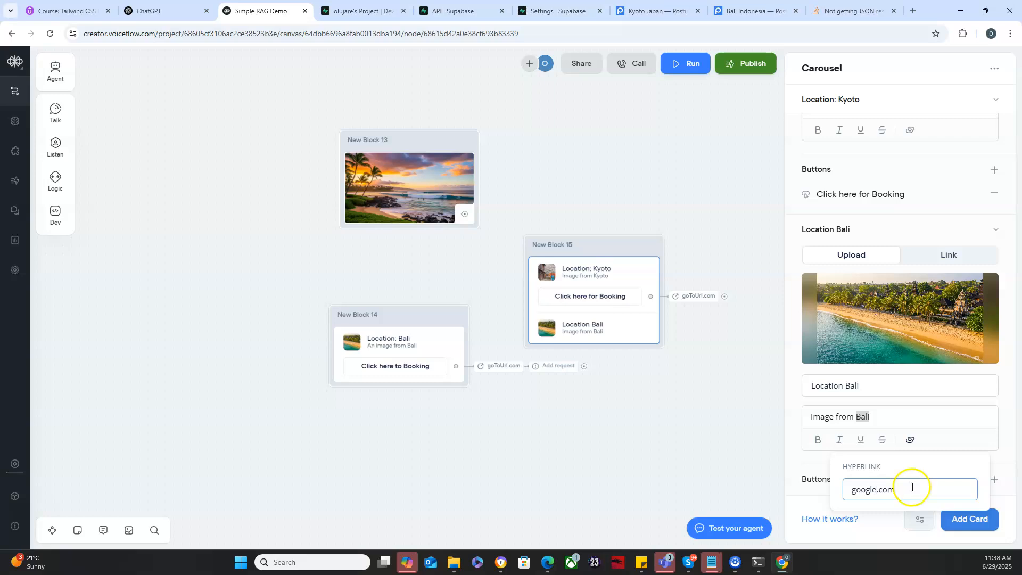
left_click(983, 435)
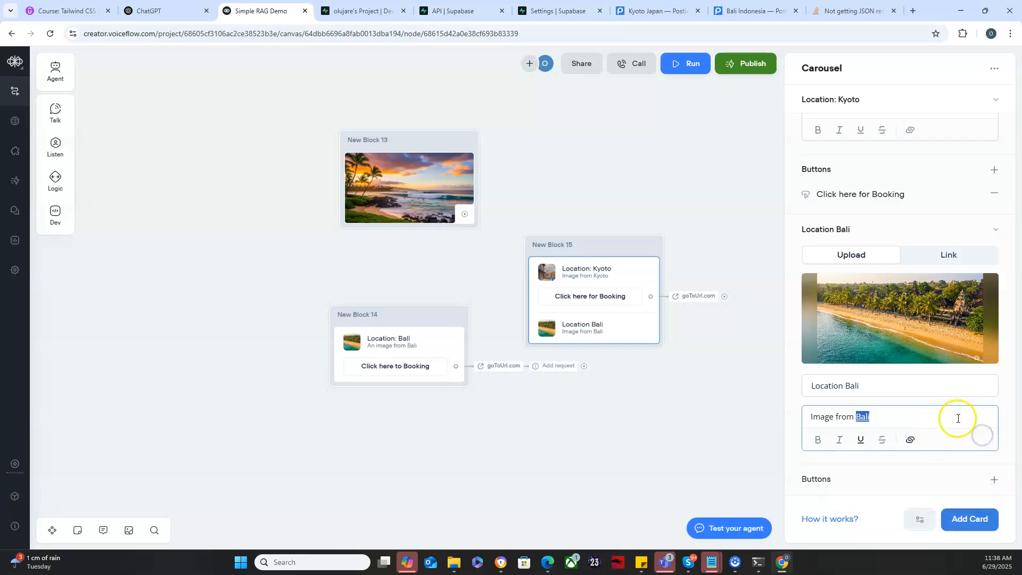
left_click(971, 403)
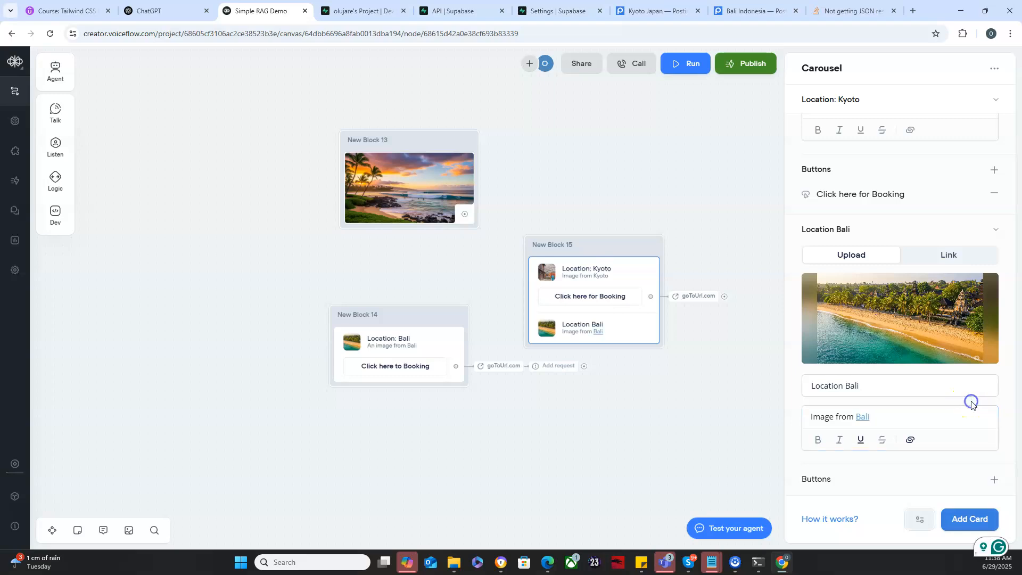
Test the hyperlink on the word "Bali" in the second carousel card's description, and close the page it opens
left_click(864, 418)
left_click(865, 419, "ctrl")
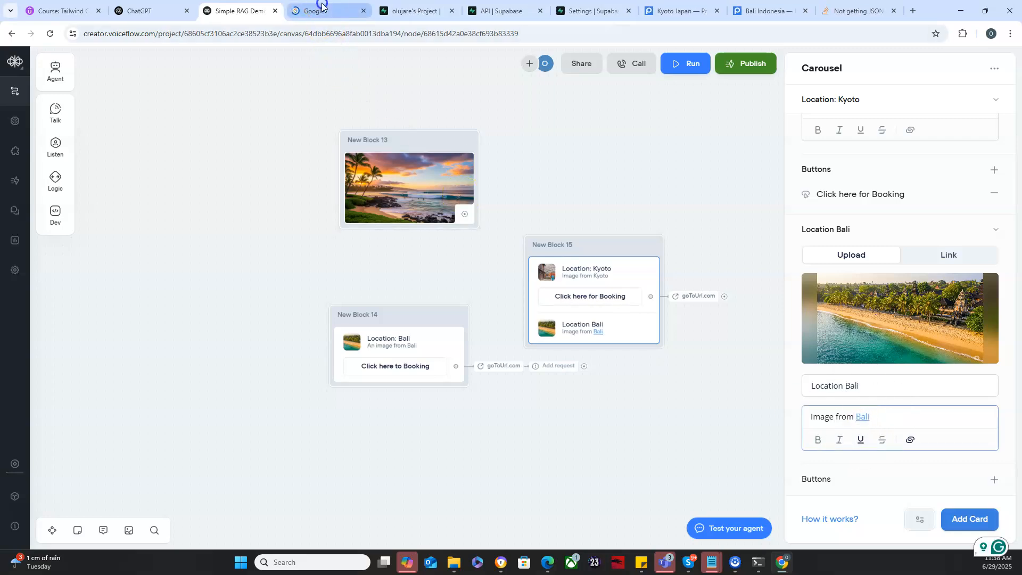
left_click(319, 11)
left_click(364, 10)
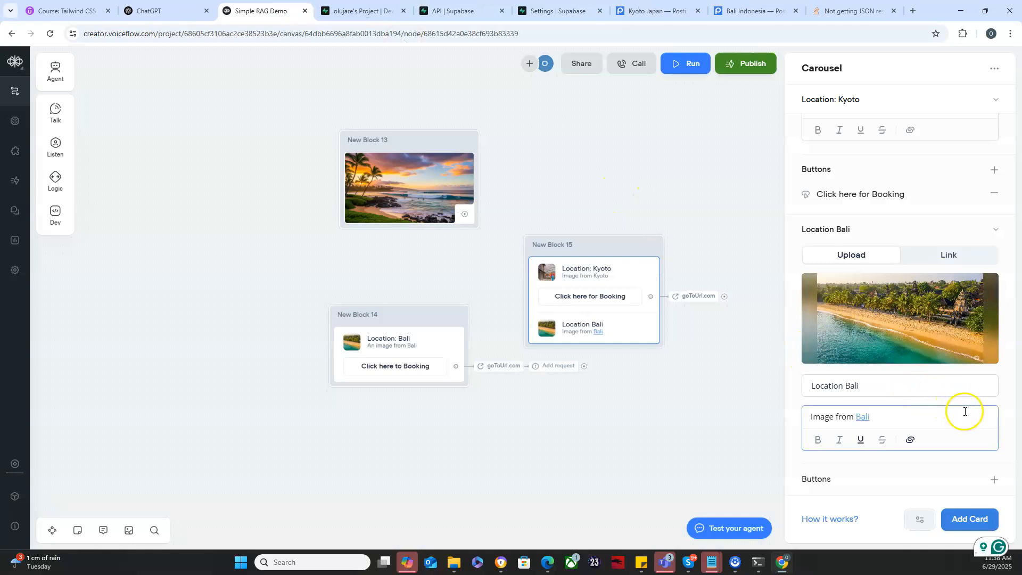
Add a "Click here for Booking" button to the Location Bali carousel card, with an Open URL action to goToUrl.com
left_click(994, 479)
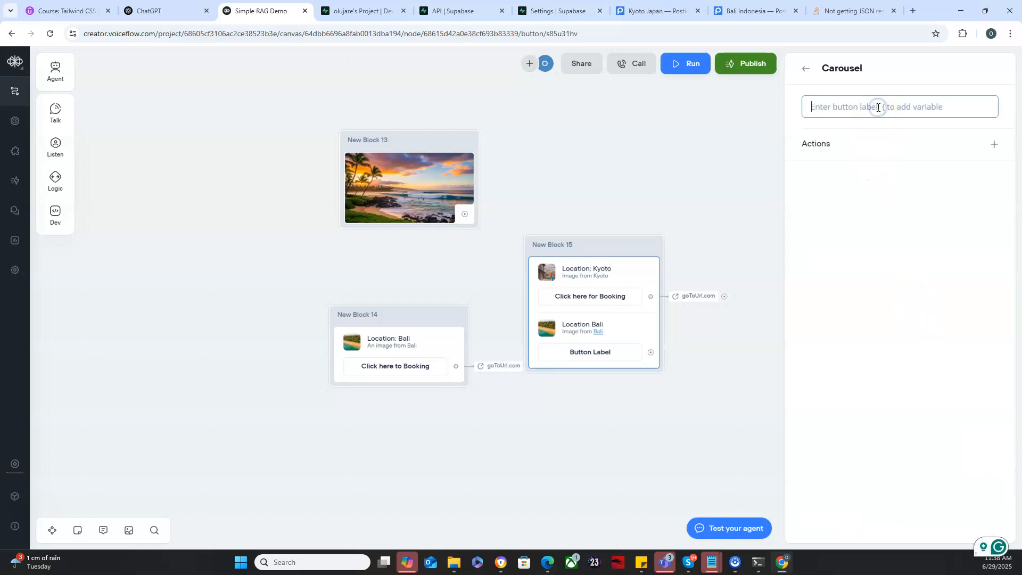
type("Click here for Booking")
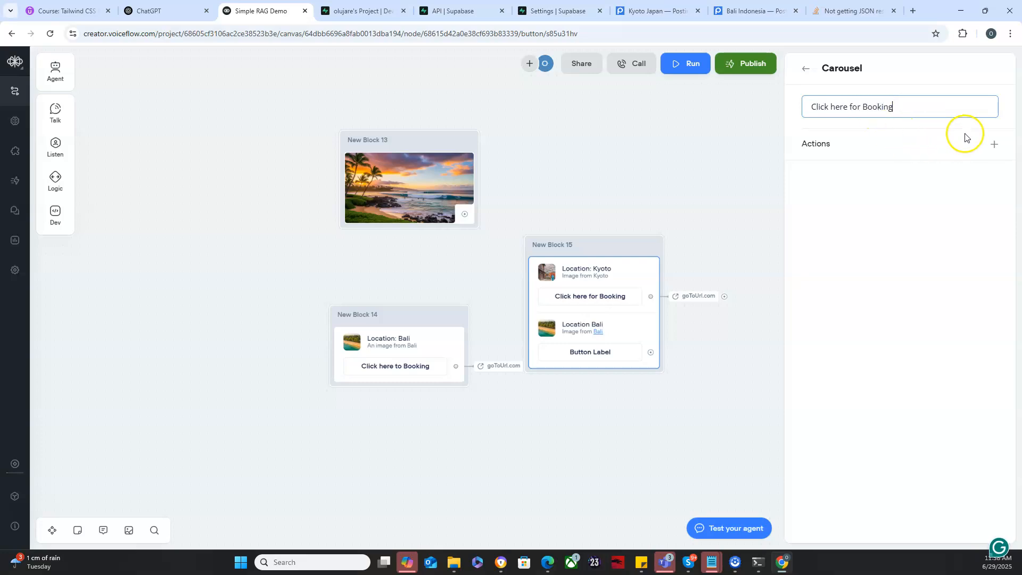
left_click(993, 144)
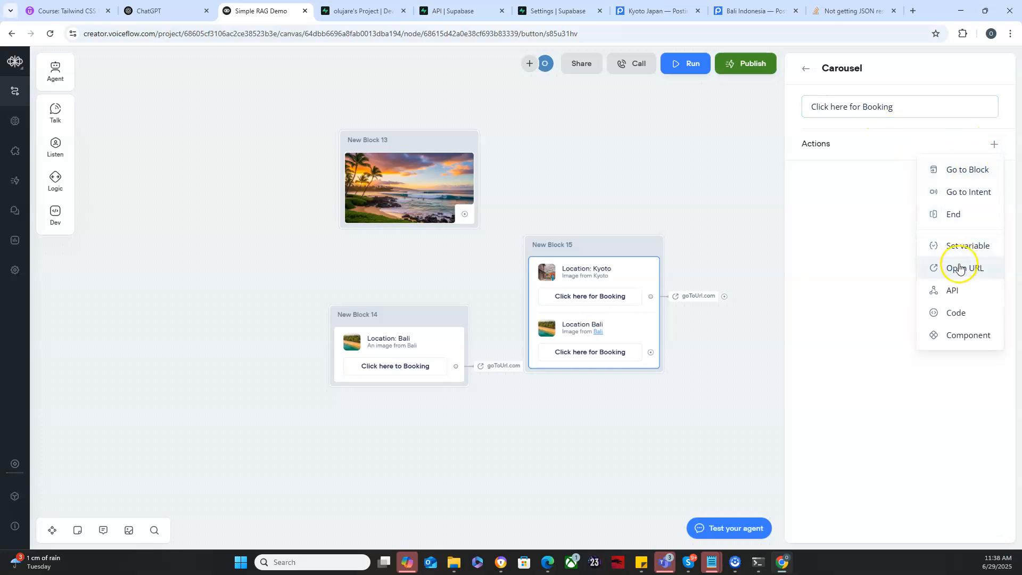
left_click(933, 266)
left_click(878, 105)
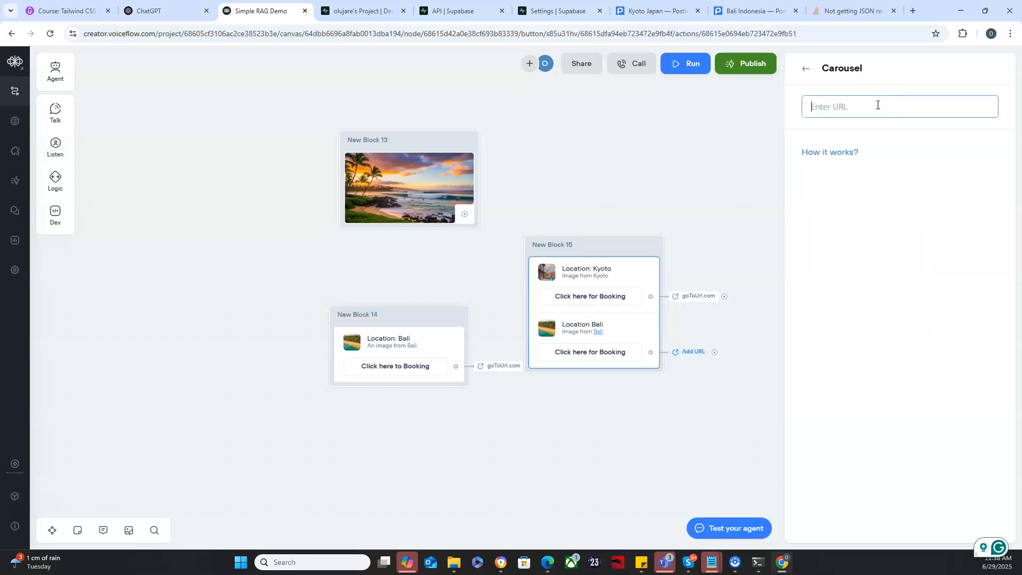
type("goToUrl.com")
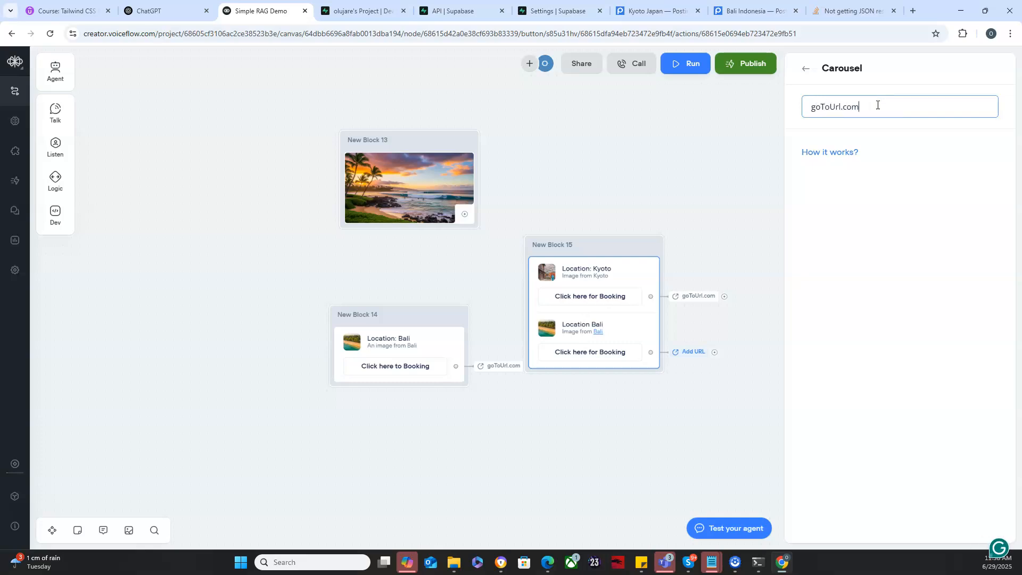
left_click(807, 69)
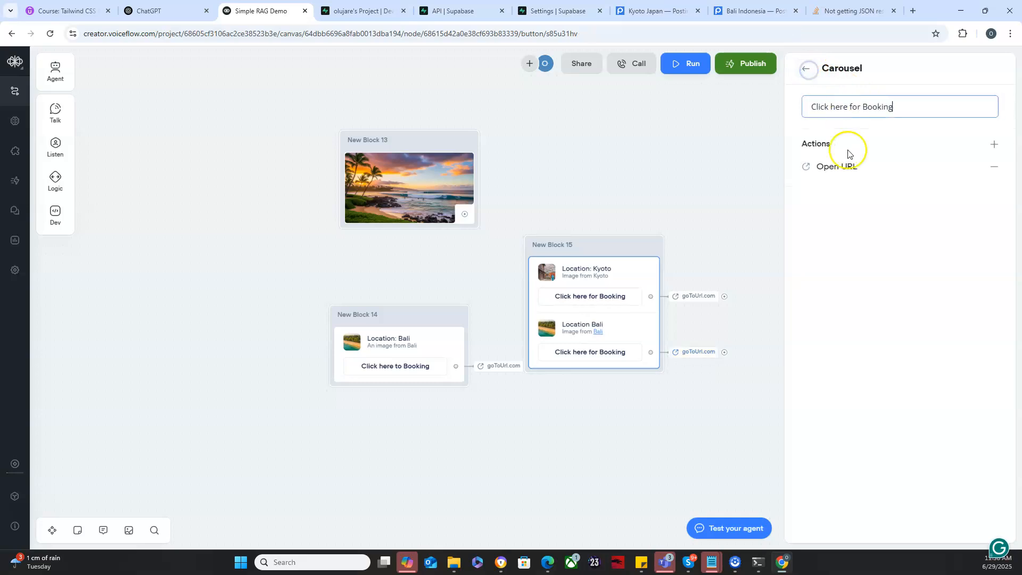
left_click(805, 71)
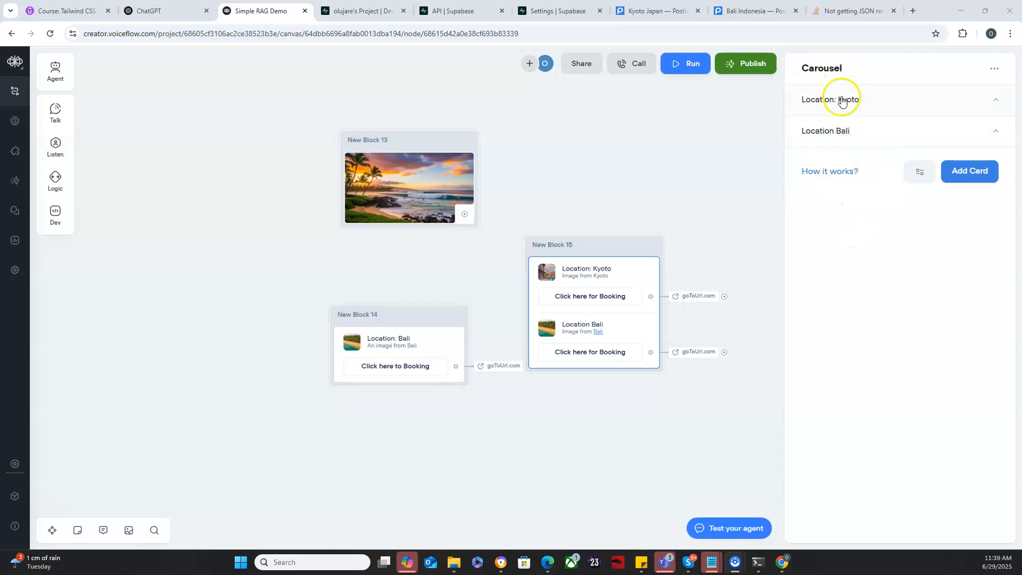
left_click(705, 202)
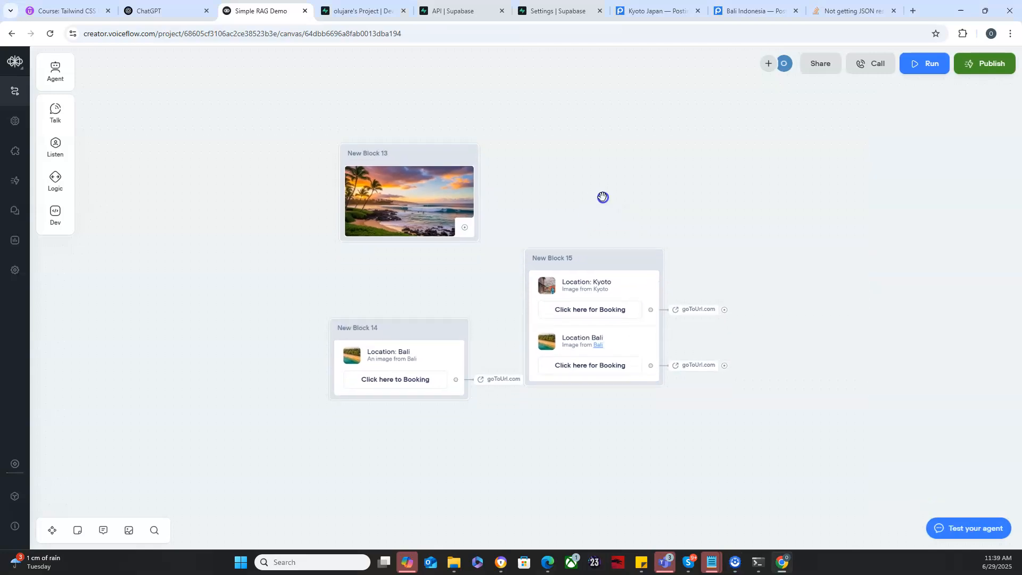
Move the carousel block aside and add a message block reading "Hi! Here are the image, card, and carousel steps:" before the image block
left_click_drag(595, 245, 693, 165)
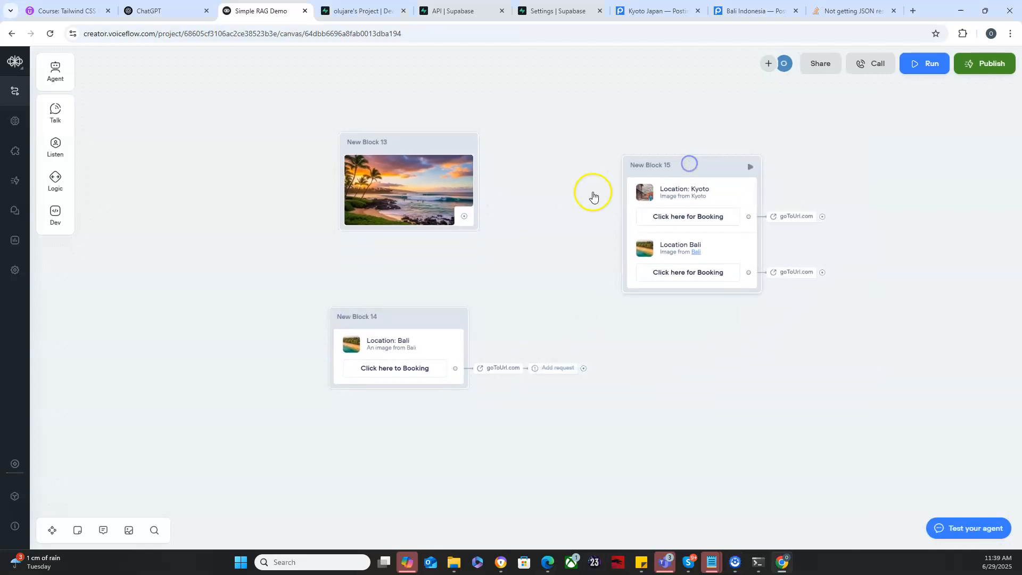
mouse_move(53, 114)
left_click_drag(102, 106, 205, 183)
left_click(195, 216)
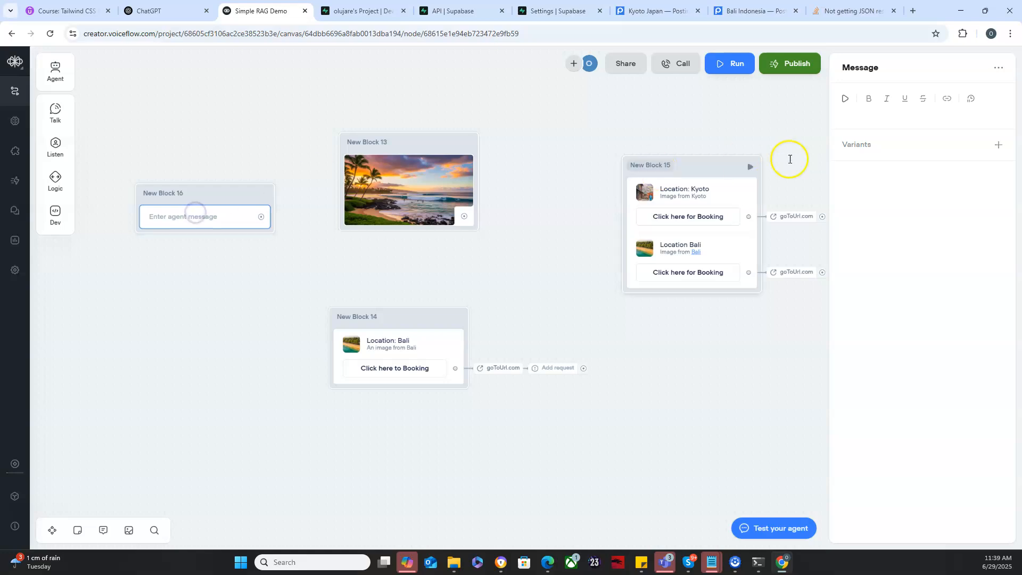
left_click(874, 115)
type("Hi")
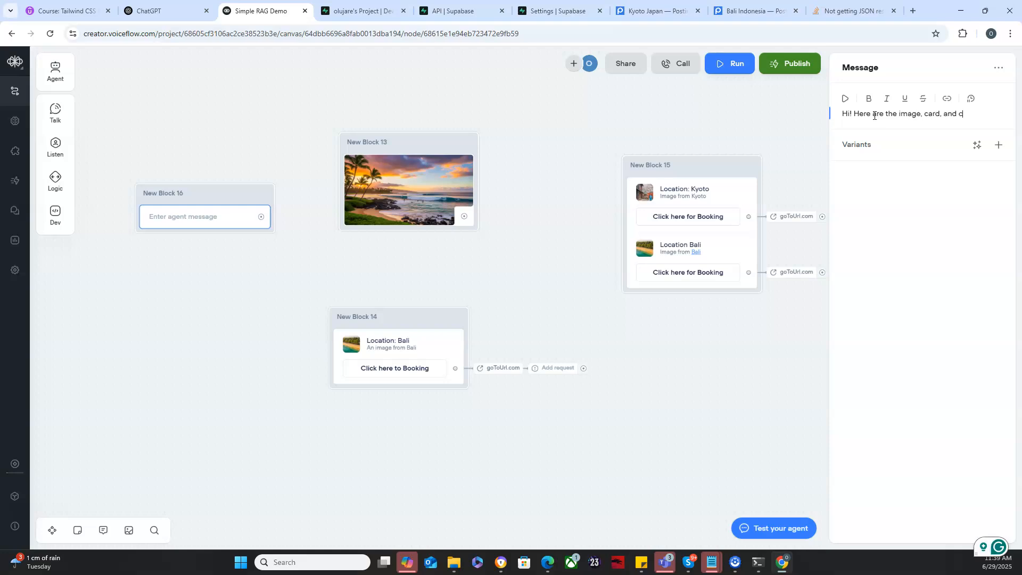
type("teps:")
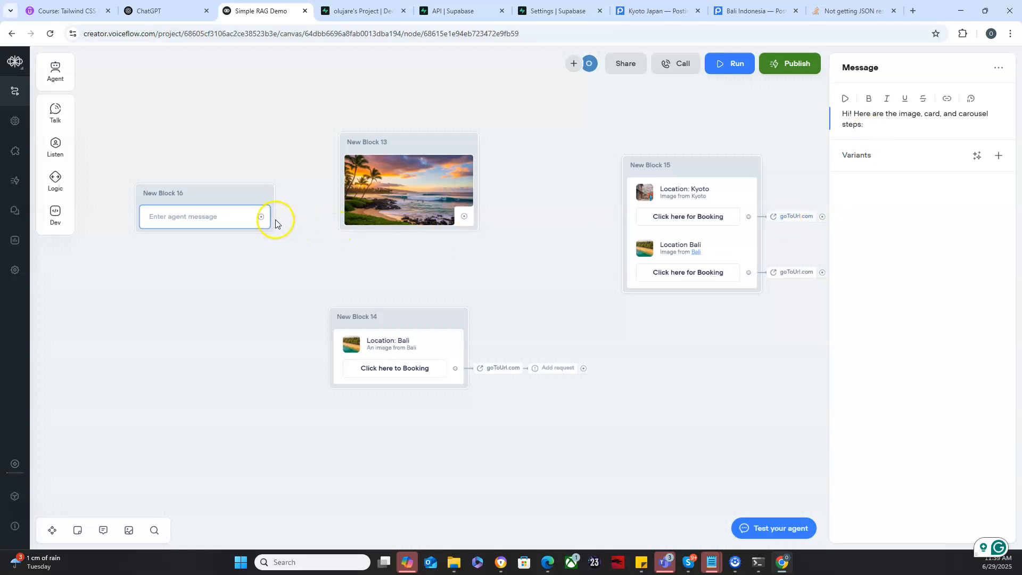
Place the card block between the image and carousel blocks, and connect the message block to the image and the image to the card
left_click_drag(324, 193, 355, 187)
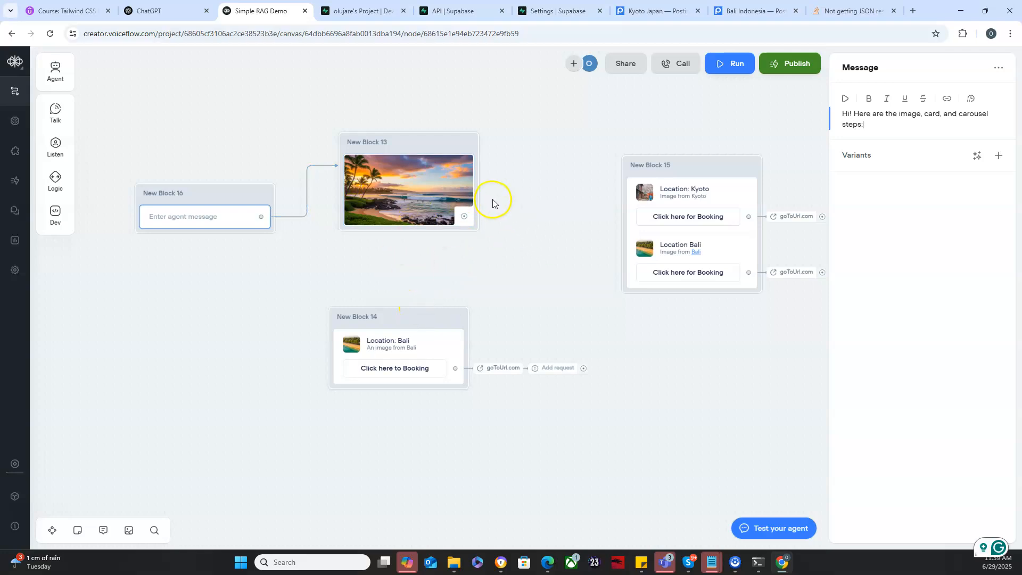
left_click_drag(678, 324, 523, 314)
left_click_drag(546, 166, 642, 187)
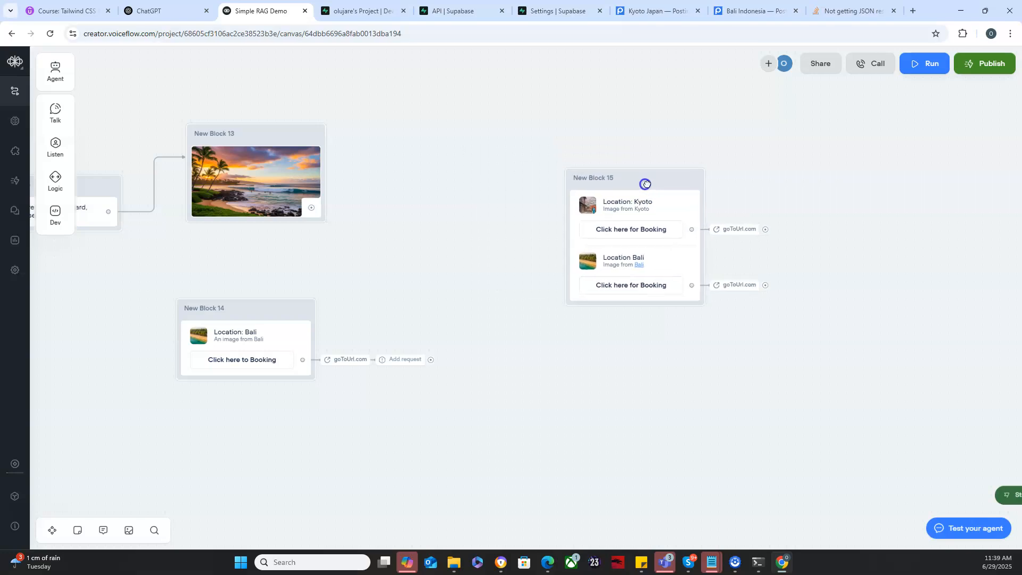
left_click_drag(268, 304, 427, 149)
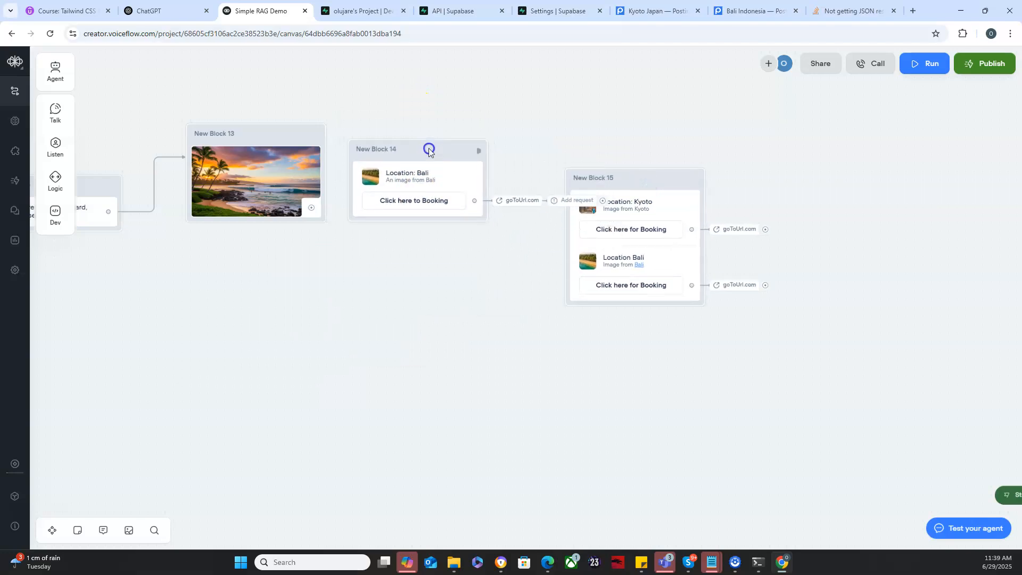
left_click_drag(344, 190, 351, 184)
mouse_move(477, 205)
left_mouse_down()
mouse_move(502, 219)
mouse_move(478, 206)
left_mouse_up()
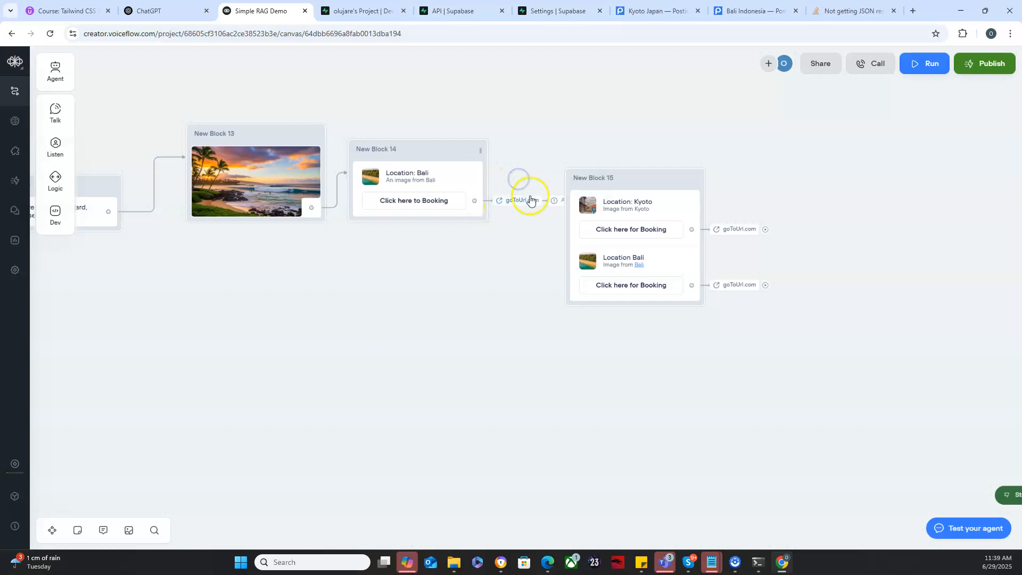
Delete the API request action that follows the goToUrl.com action on the card block's booking button
mouse_move(556, 202)
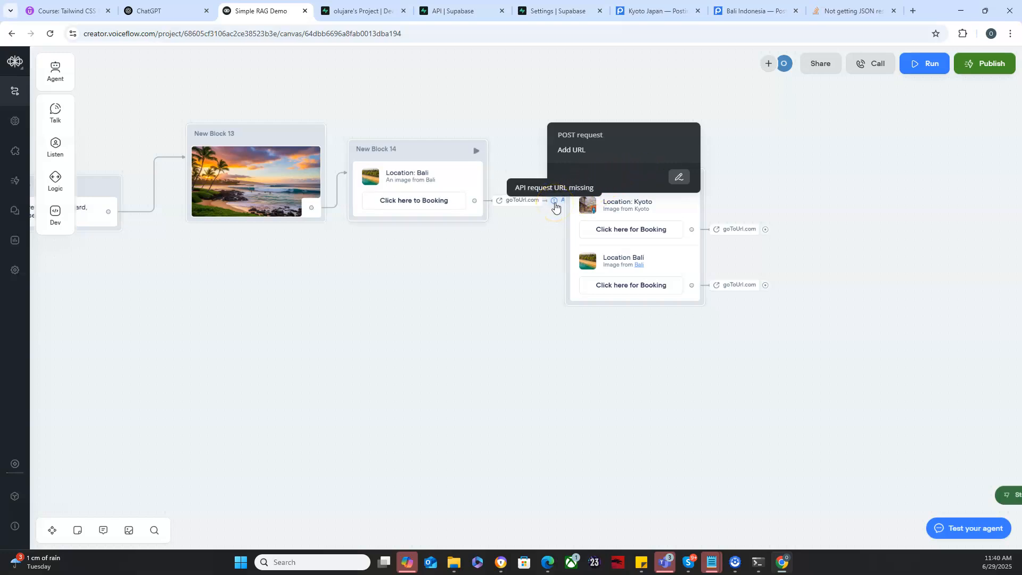
left_click(677, 177)
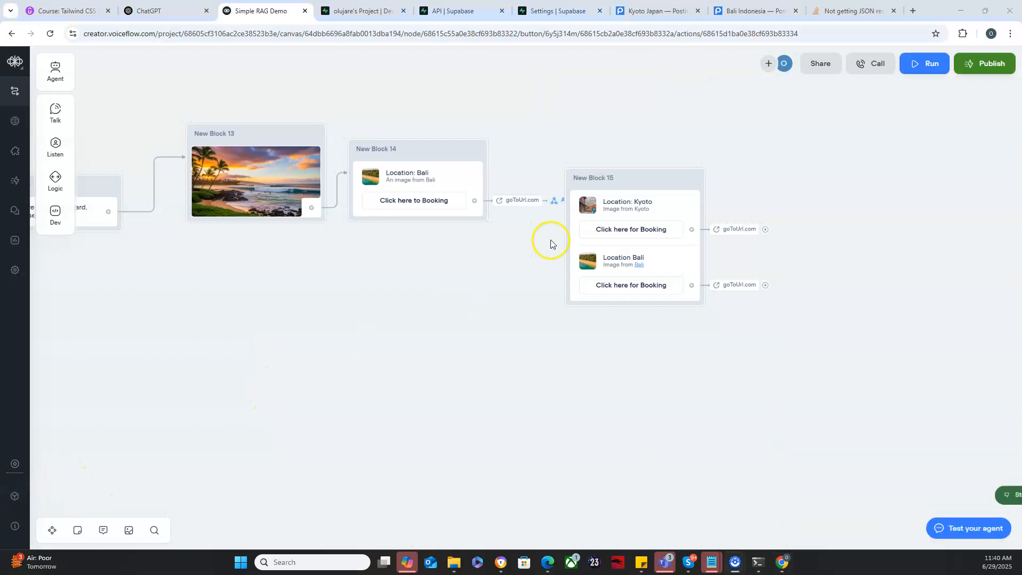
mouse_move(554, 206)
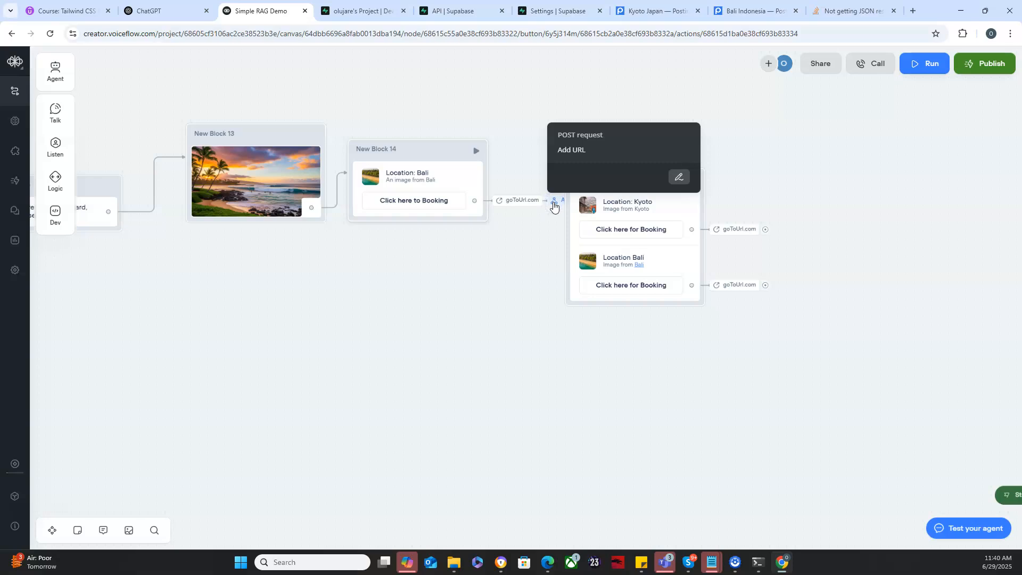
key("Delete")
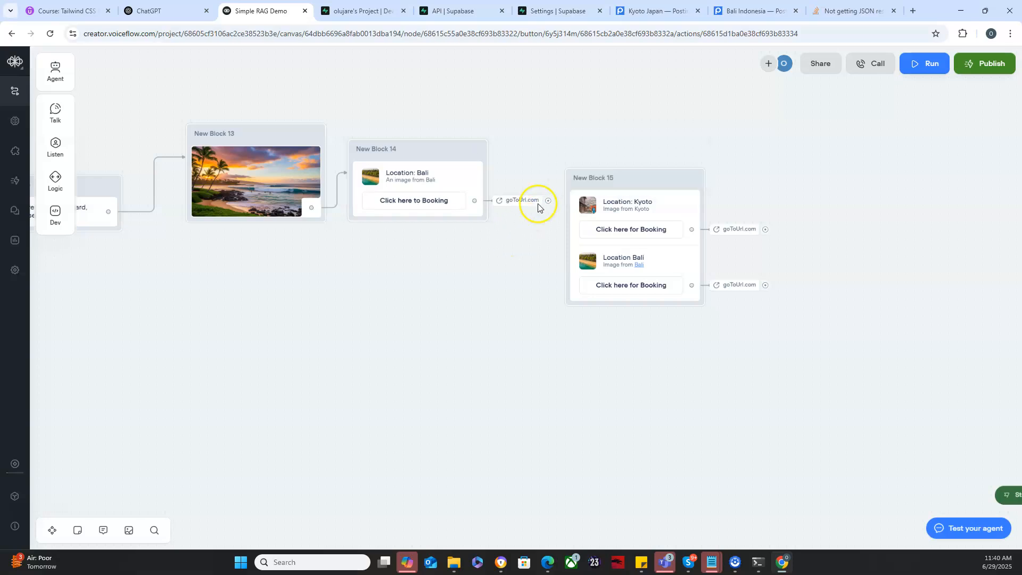
Align the carousel block with the card block and connect the card button's goToUrl.com action to it
left_click_drag(637, 178, 662, 148)
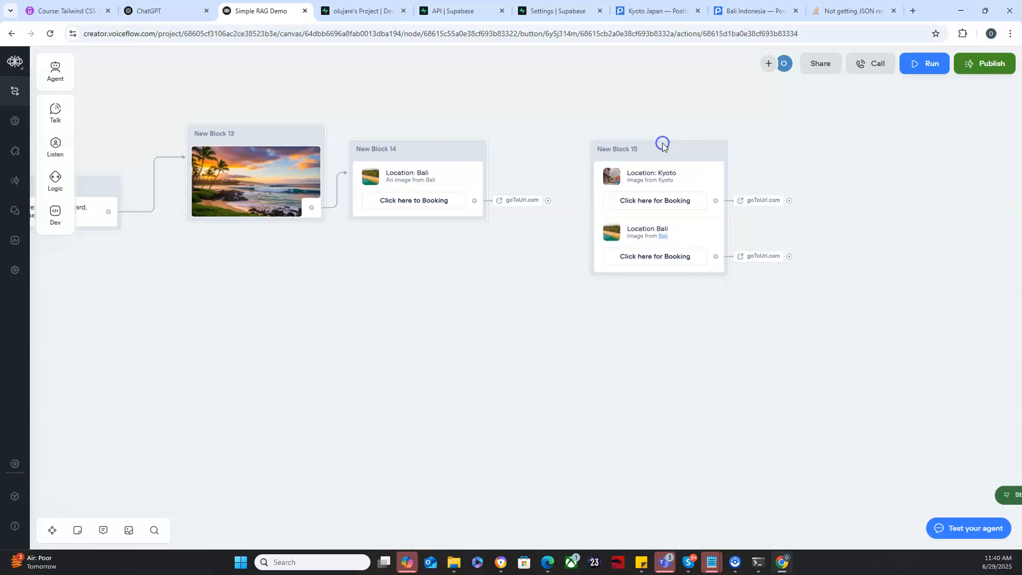
left_click_drag(473, 201, 471, 201)
left_click_drag(579, 213, 592, 204)
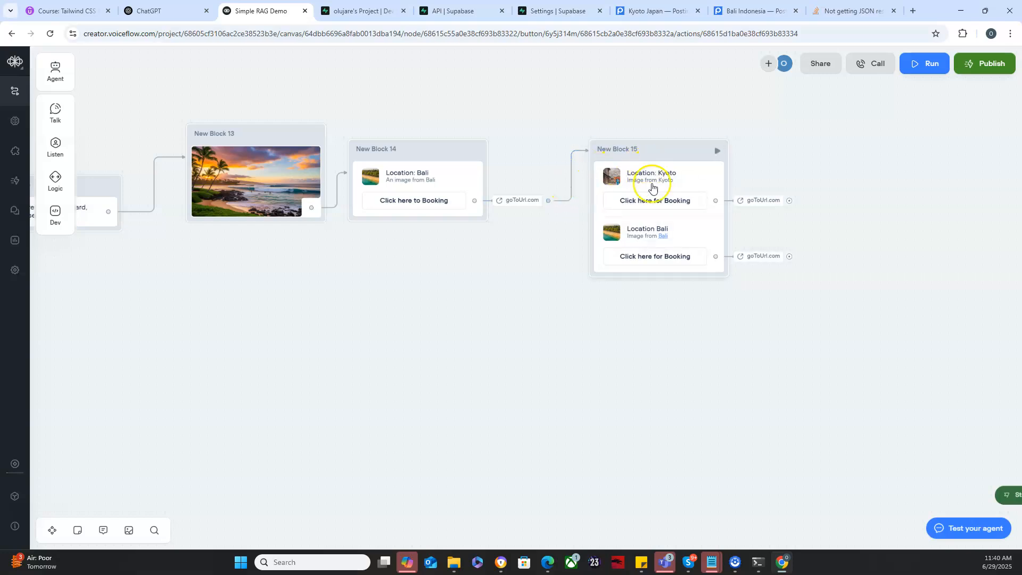
Run the prototype starting from the message block
left_click_drag(269, 294, 383, 326)
mouse_move(213, 247)
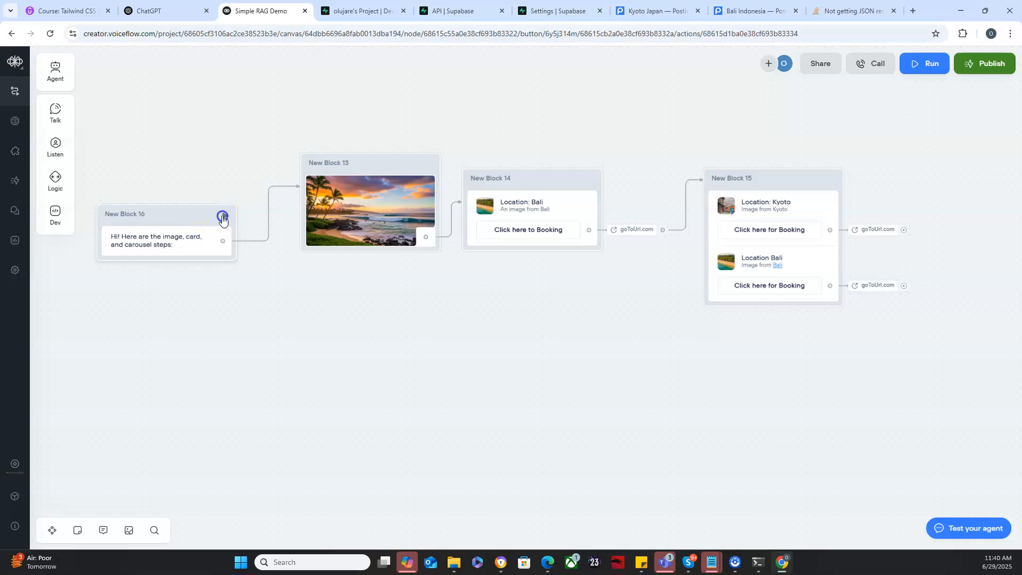
left_click(222, 219)
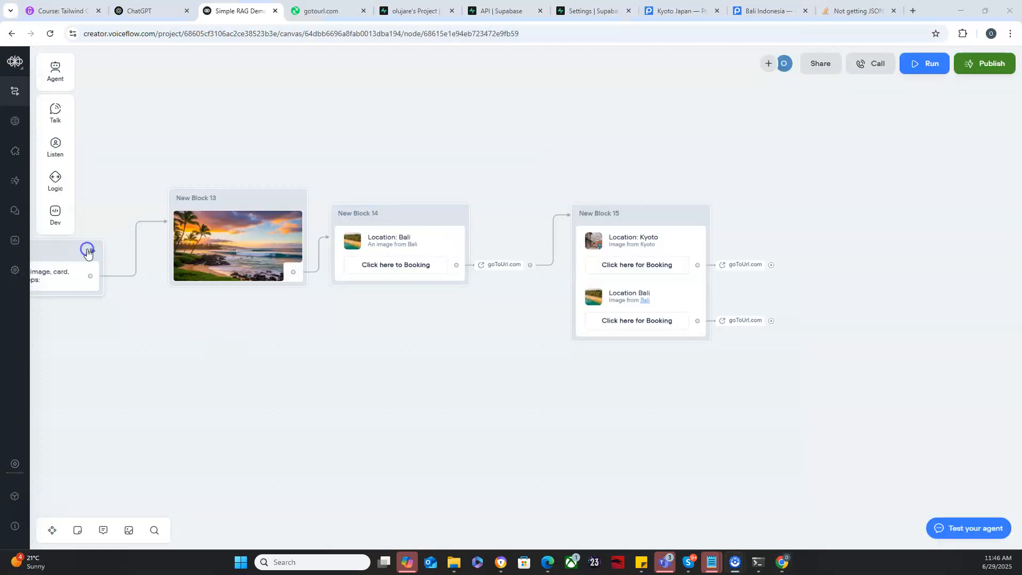
left_click(88, 253)
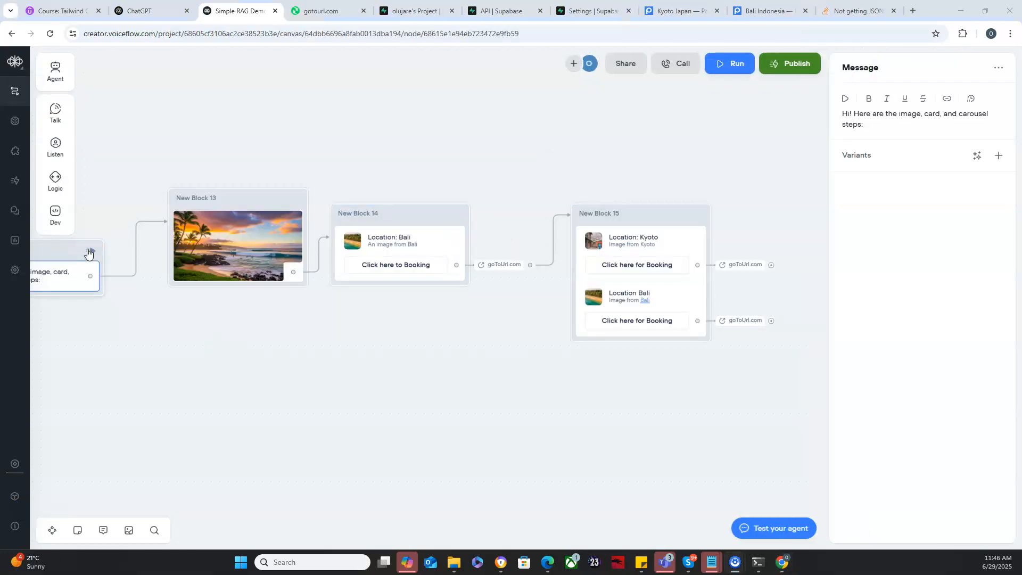
left_click(92, 252)
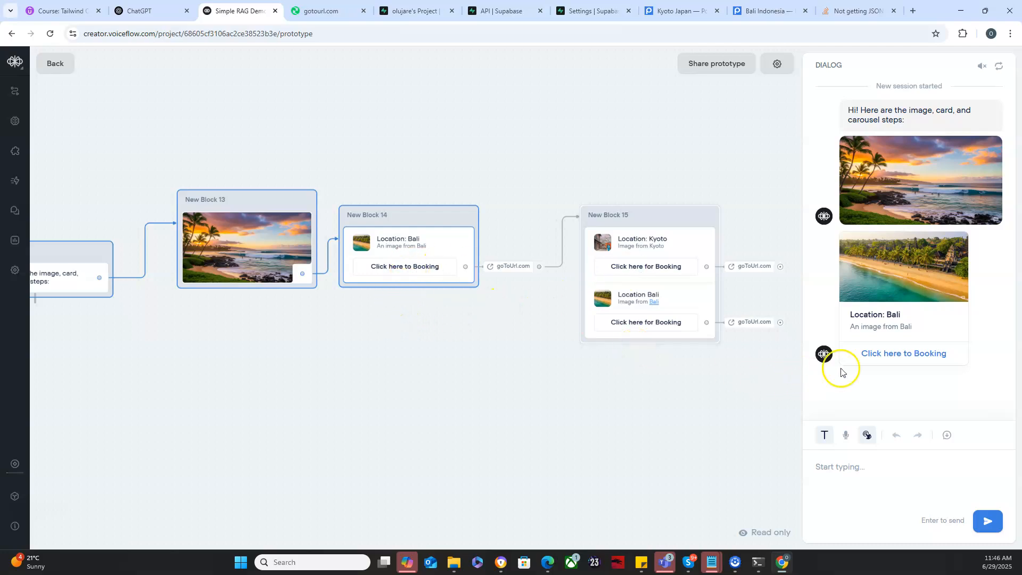
Test the Bali card's booking button in the prototype, return to the dialog and browse both carousel cards
left_click(886, 355)
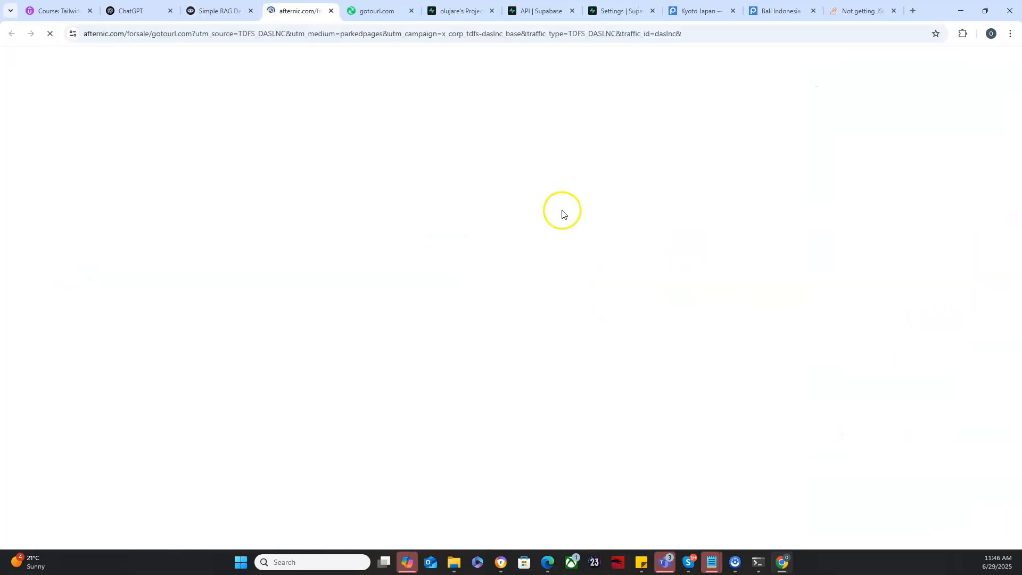
left_click(223, 9)
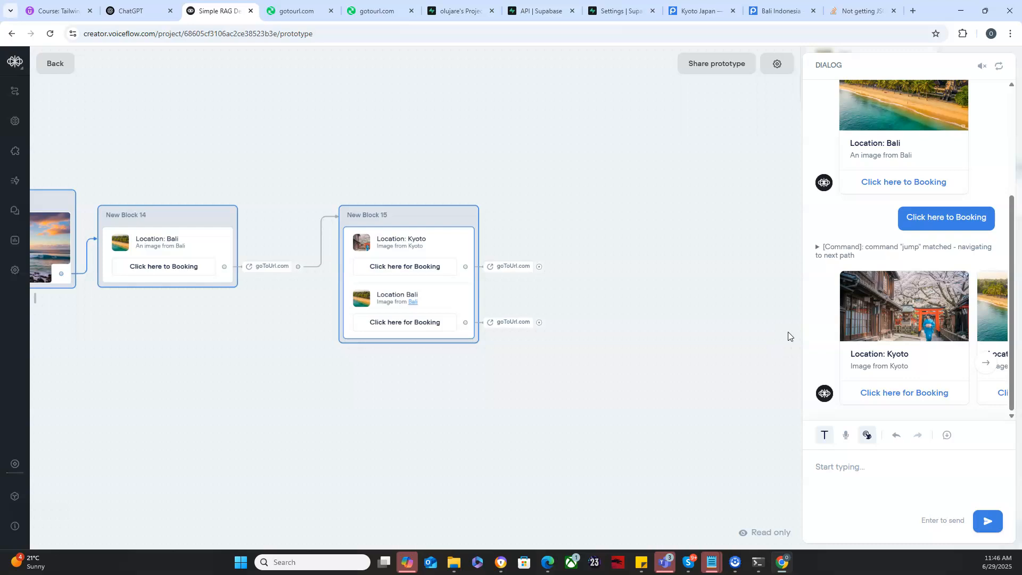
left_click(986, 362)
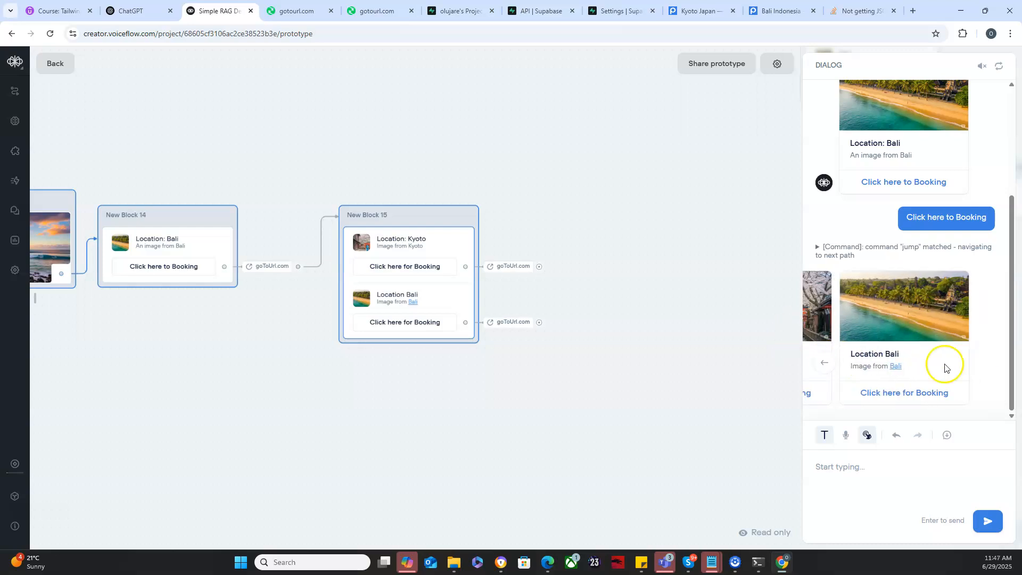
left_click(819, 361)
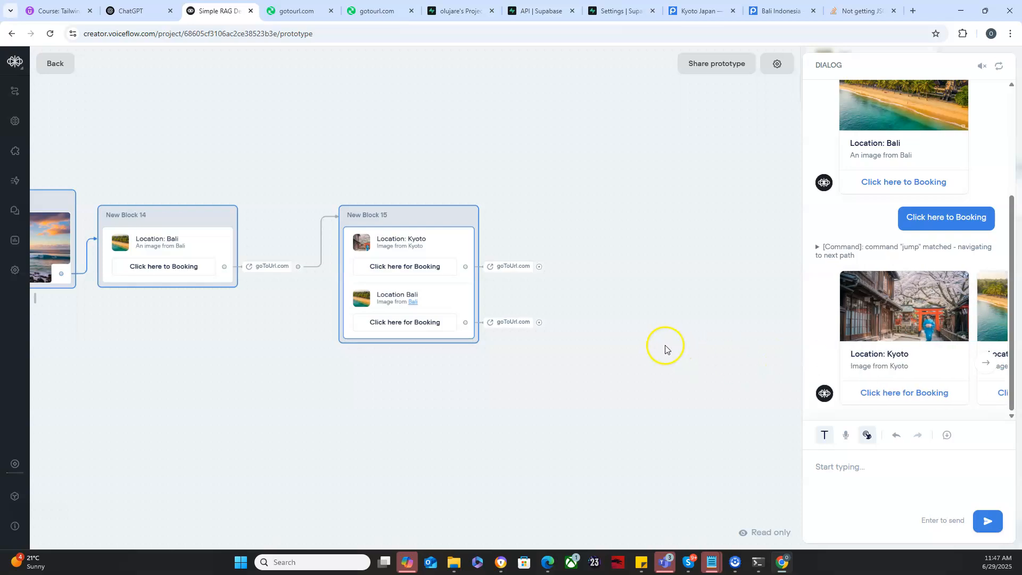
Return from the prototype to the canvas and open the settings of the Location: Bali card block
left_click_drag(648, 349, 783, 379)
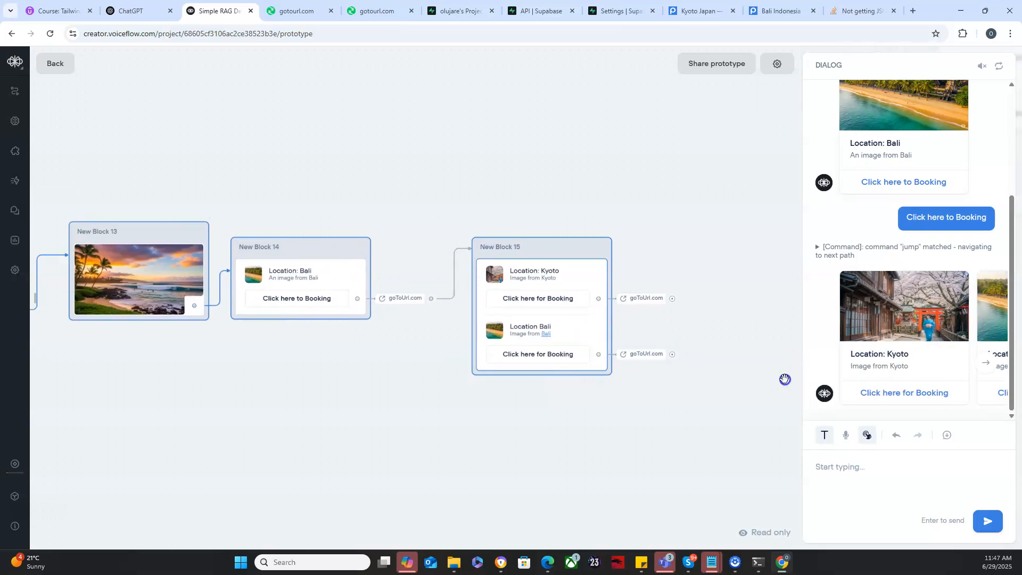
left_click_drag(349, 395, 421, 395)
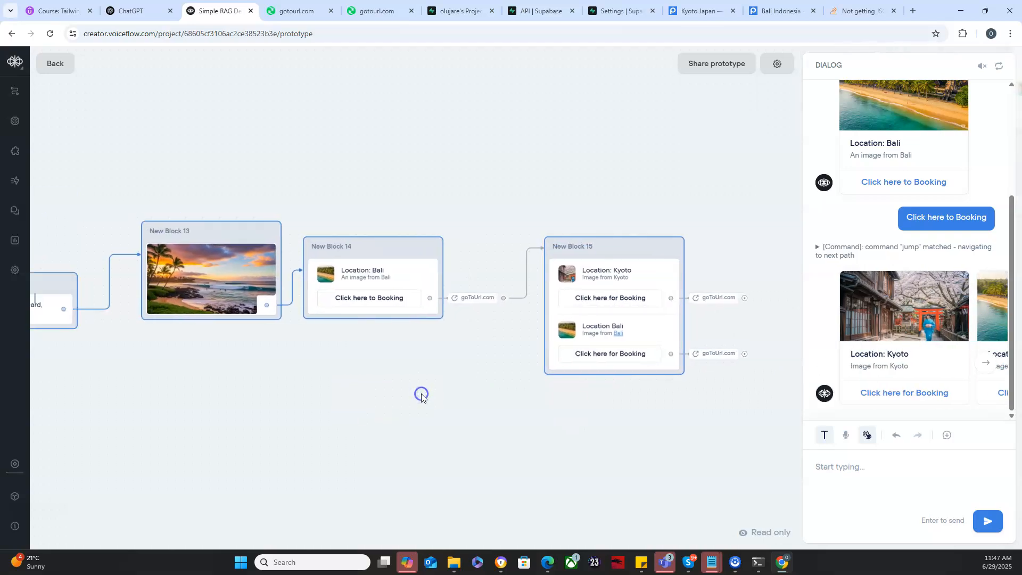
left_click(382, 246)
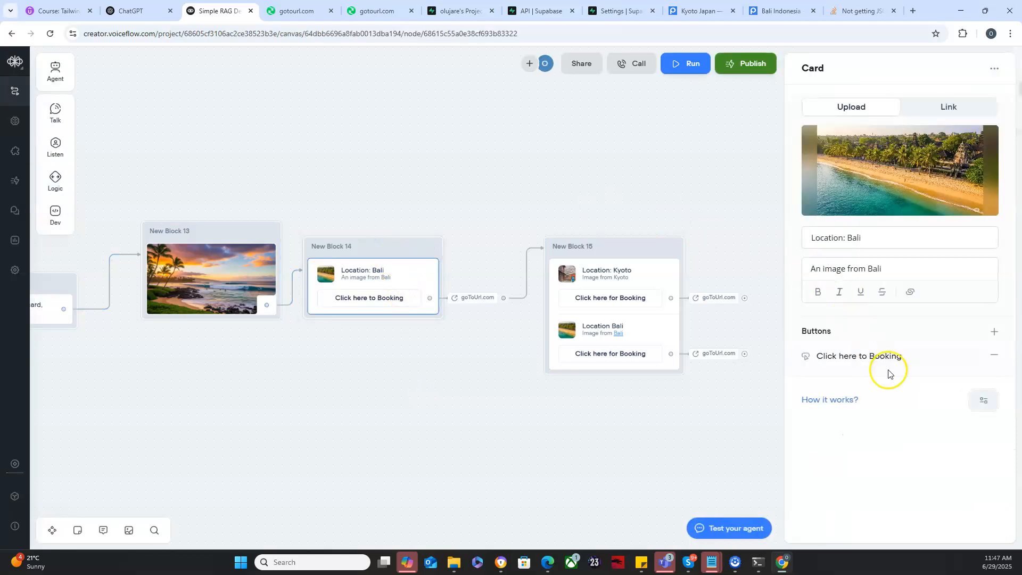
Add a second button labelled "Do nothing" to the Location: Bali card
left_click(996, 329)
left_click(856, 108)
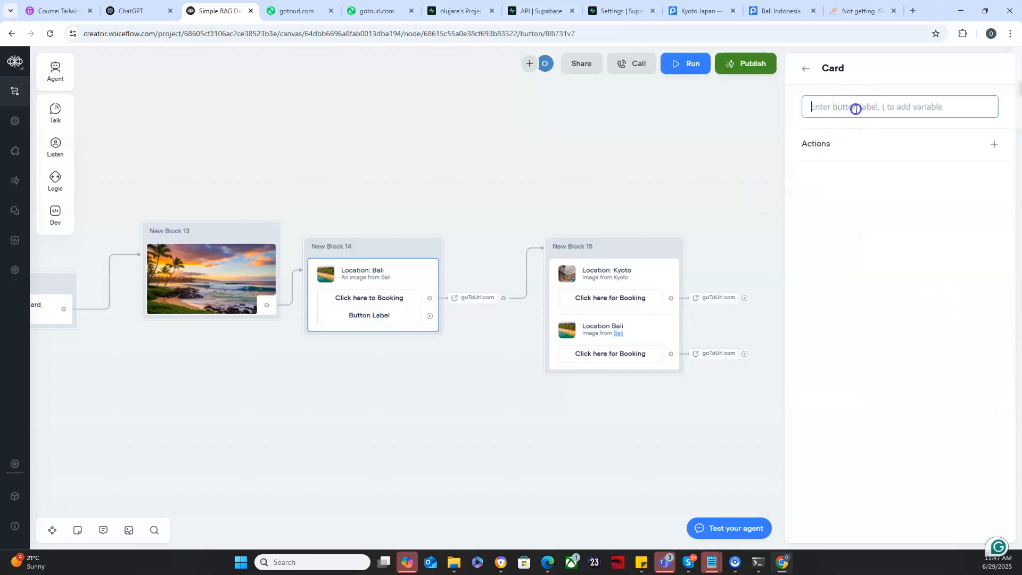
type("Do nothing")
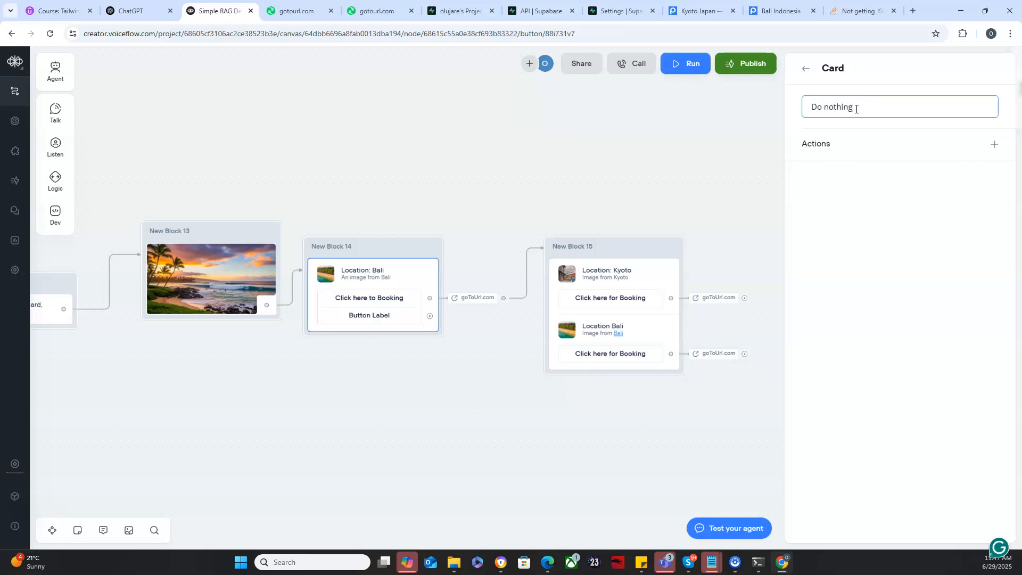
Add a Go to Block action to the card's Do nothing button
left_click(994, 146)
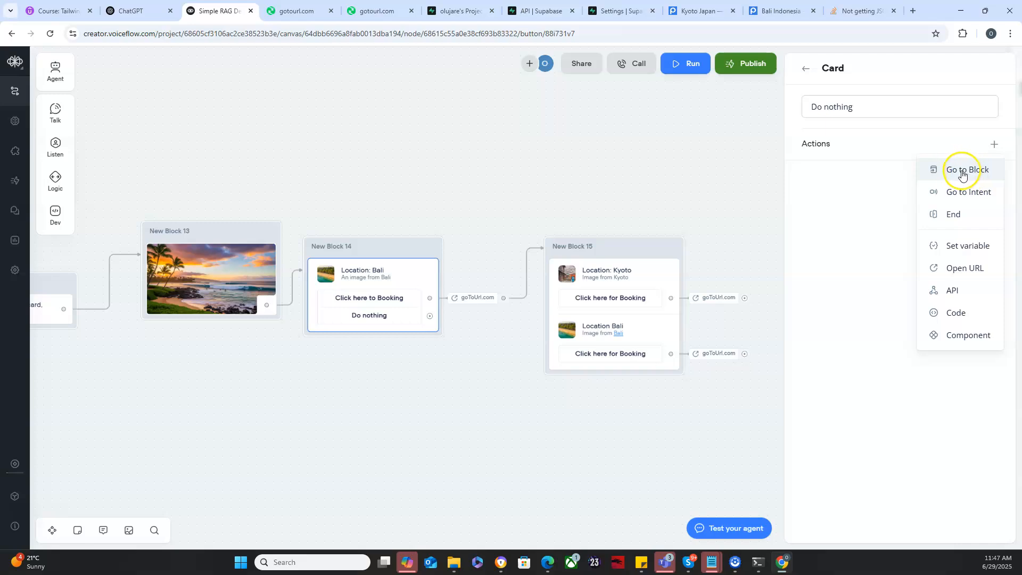
left_click(962, 171)
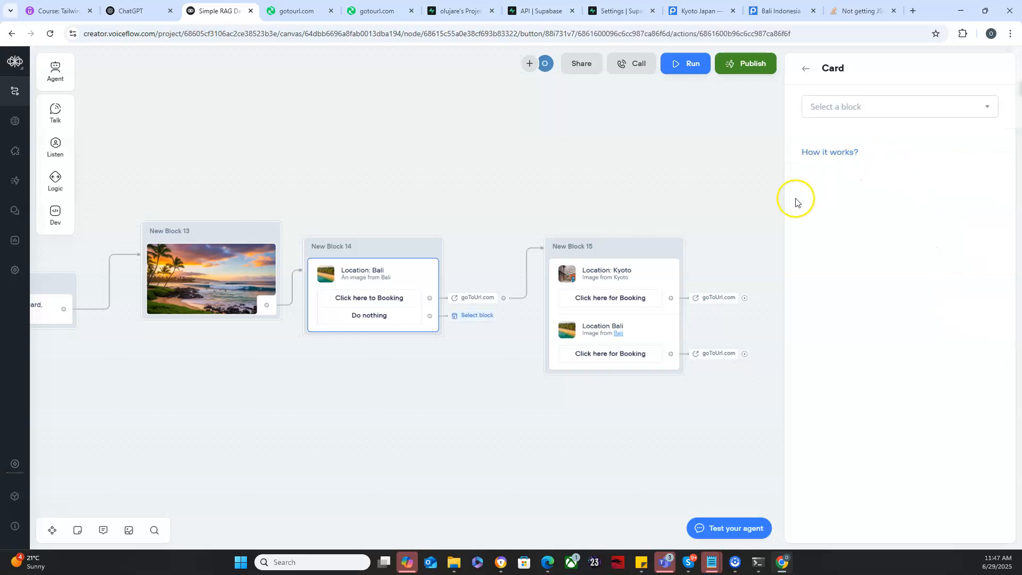
left_click(799, 75)
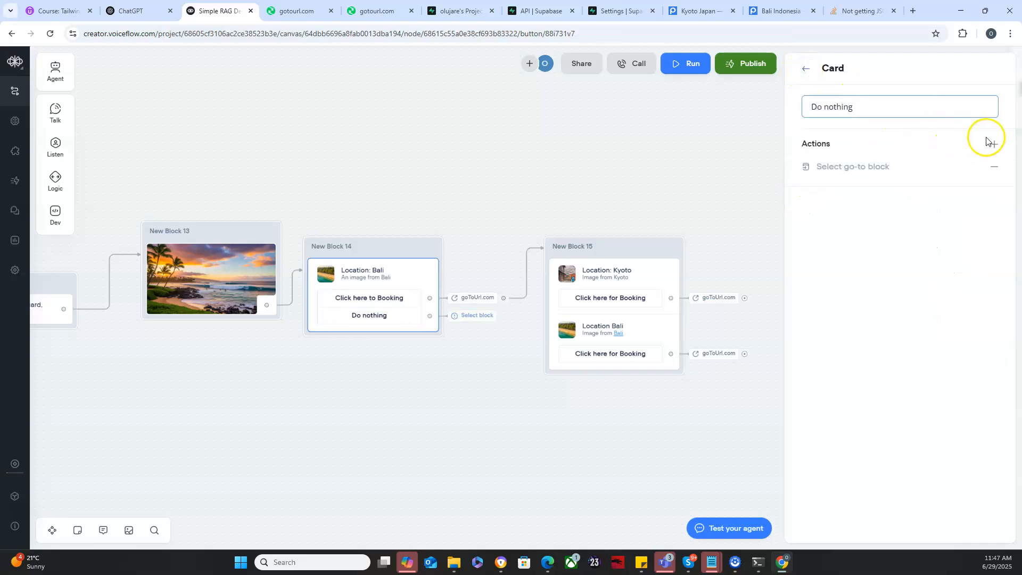
left_click(994, 145)
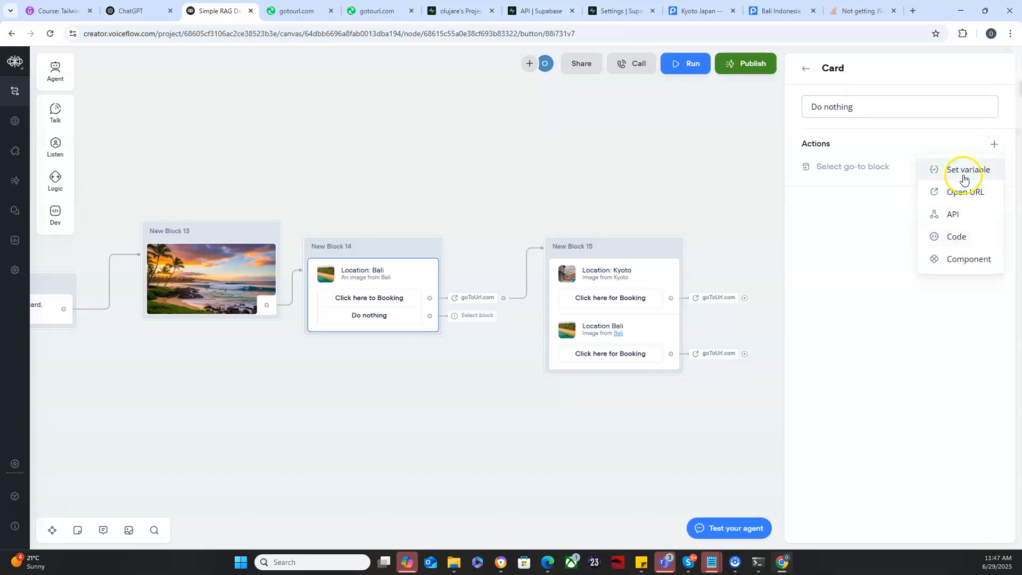
left_click(899, 207)
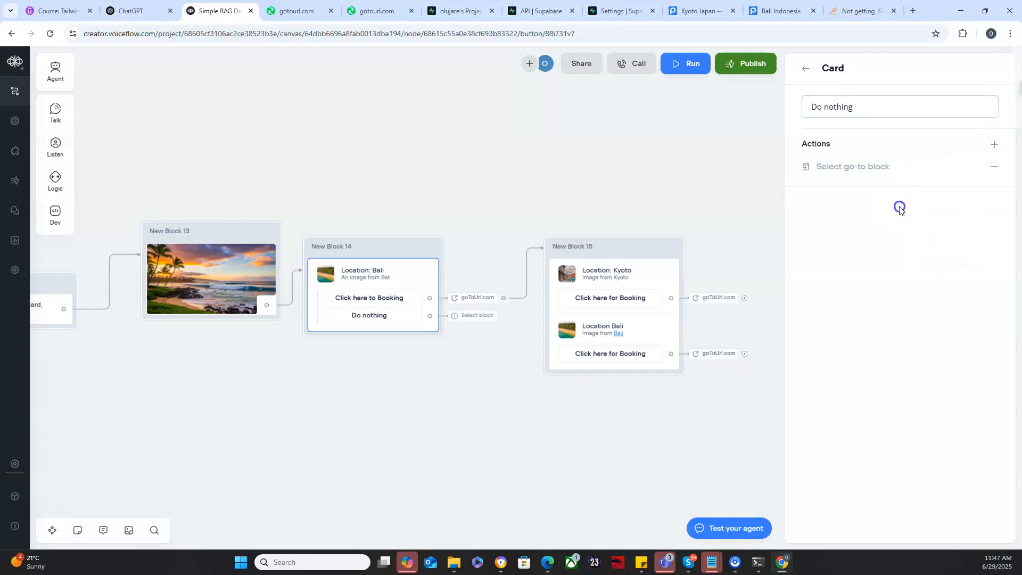
Set the Do nothing button's go-to target to New Block 15 in the Start workflow and return to the card settings
left_click(892, 172)
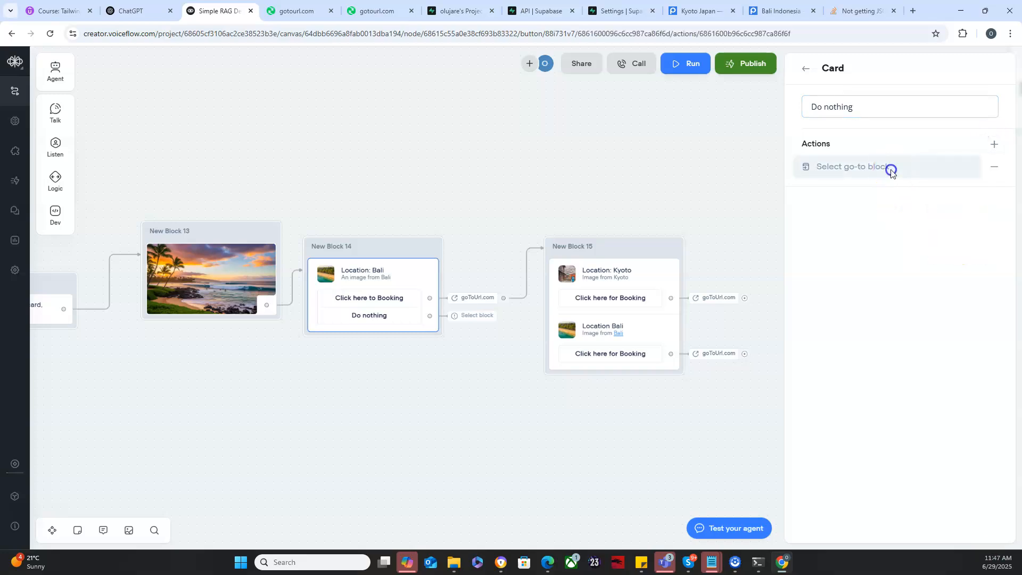
left_click(969, 105)
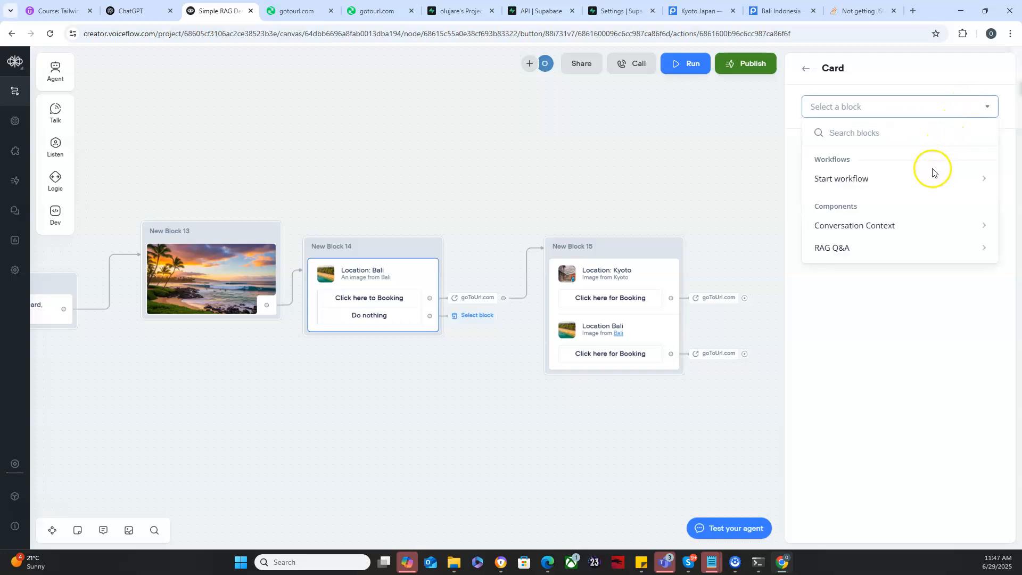
mouse_move(930, 179)
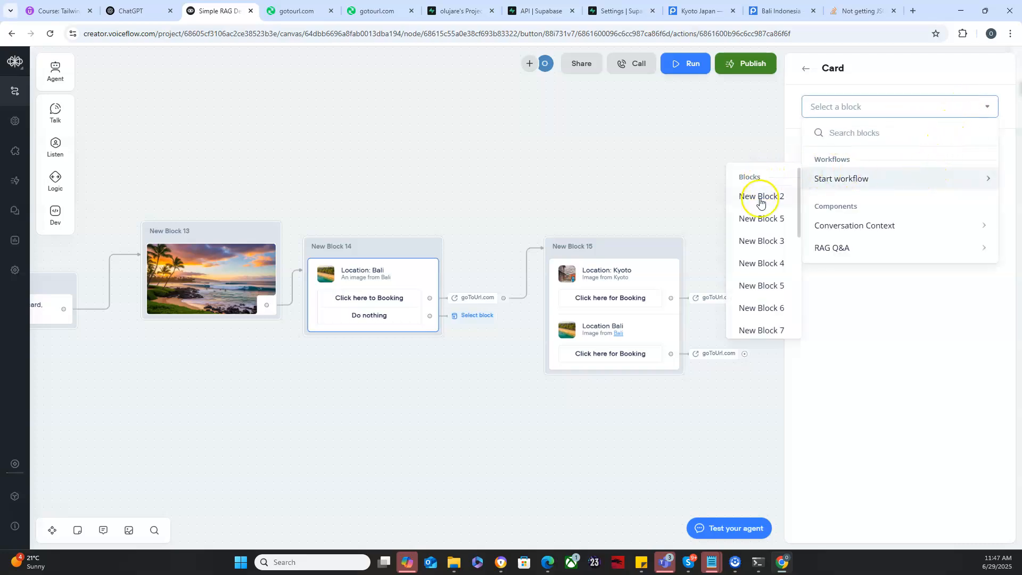
scroll(755, 266, "down", 3)
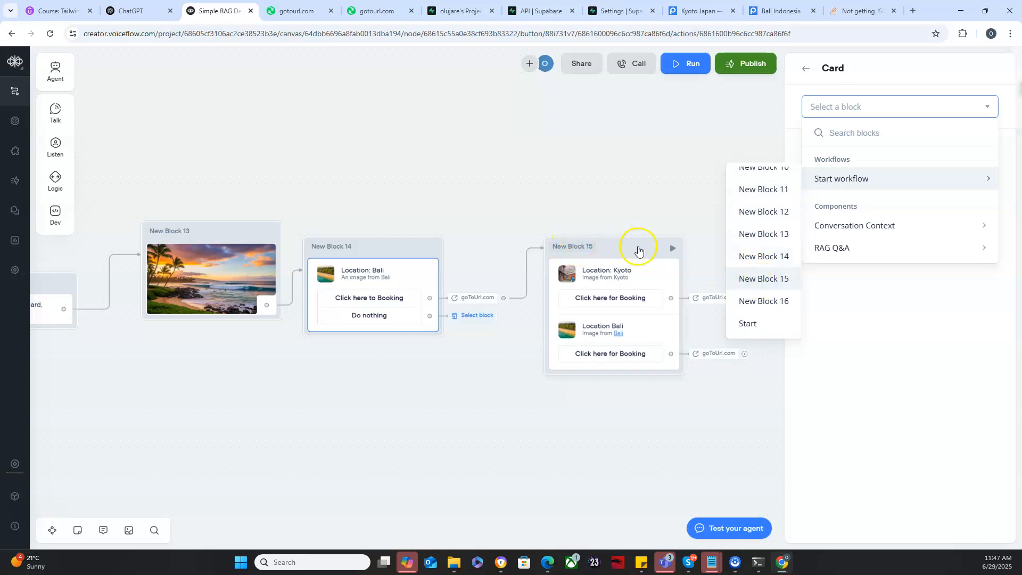
left_click(764, 279)
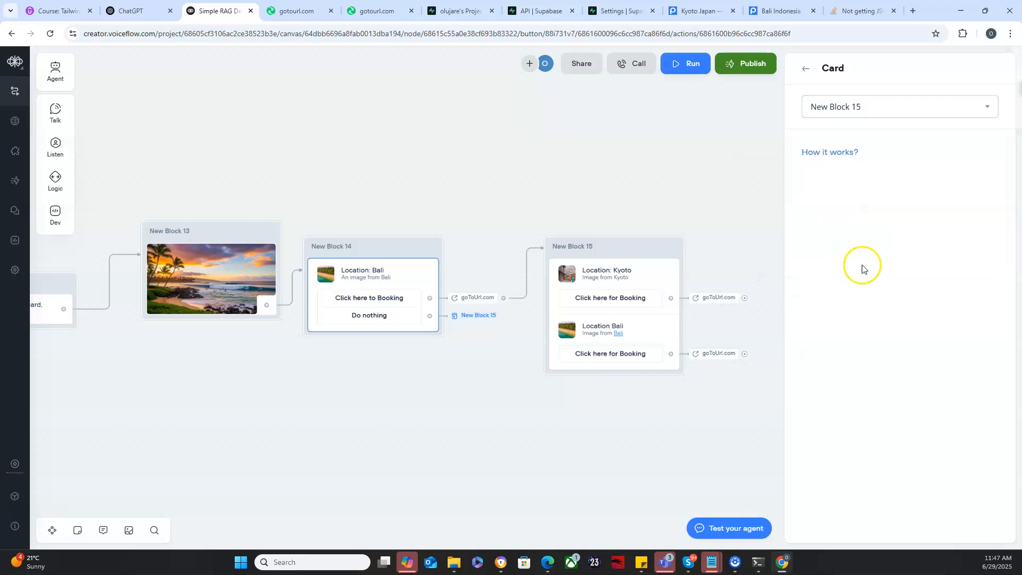
left_click(806, 69)
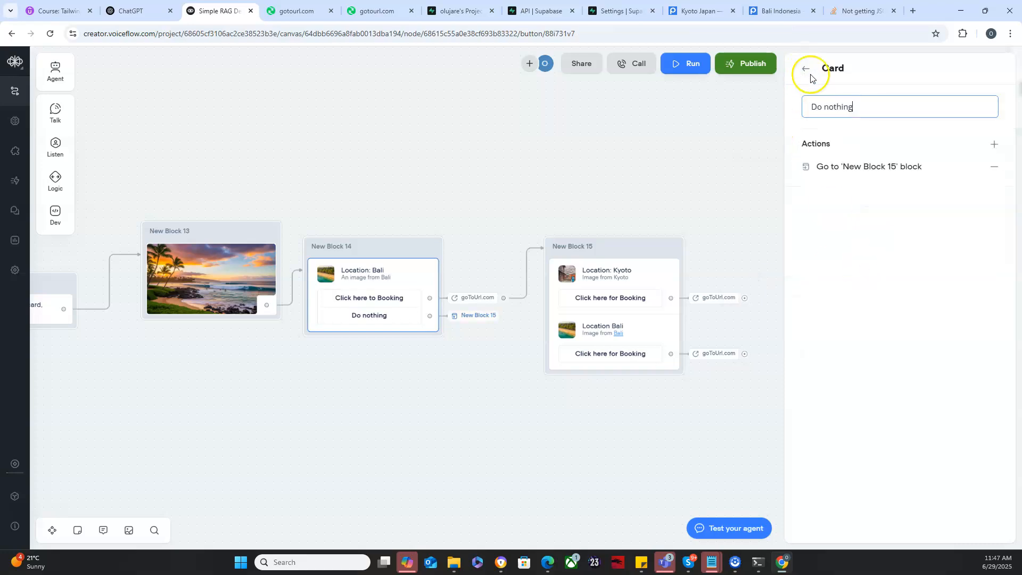
left_click(807, 69)
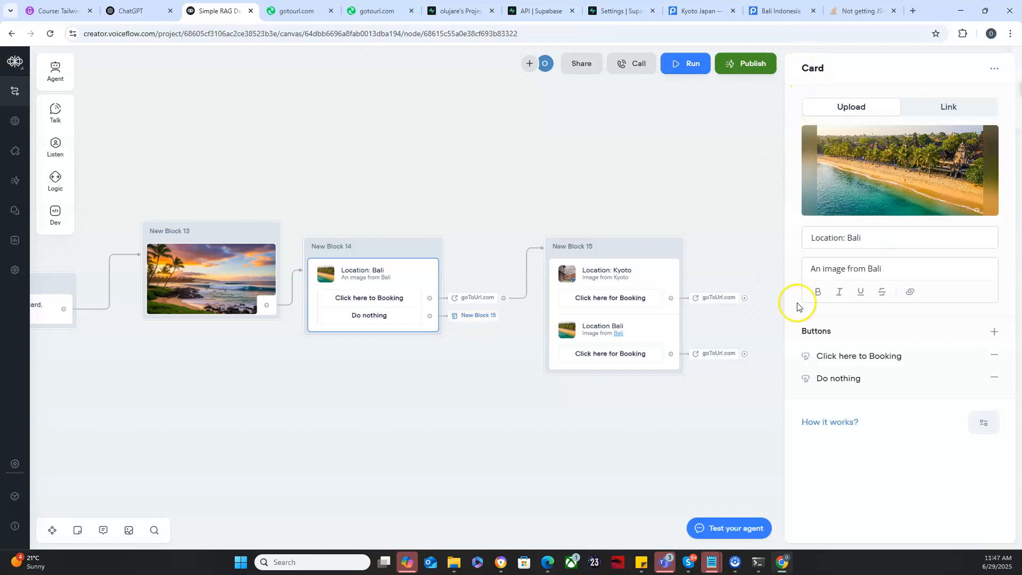
Close the card settings and run the prototype starting from the message block, New Block 16
left_click(412, 381)
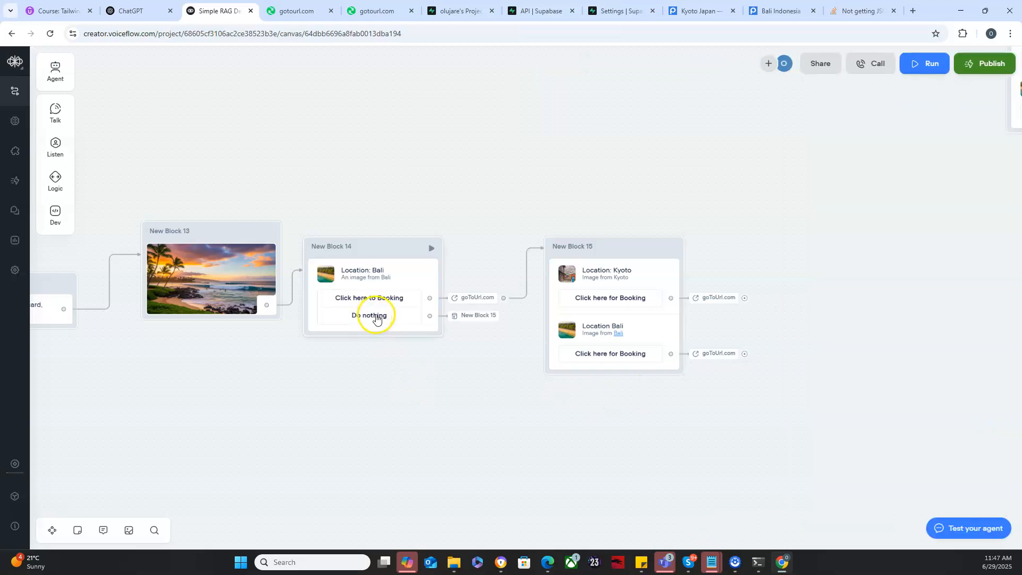
left_click_drag(356, 362, 541, 367)
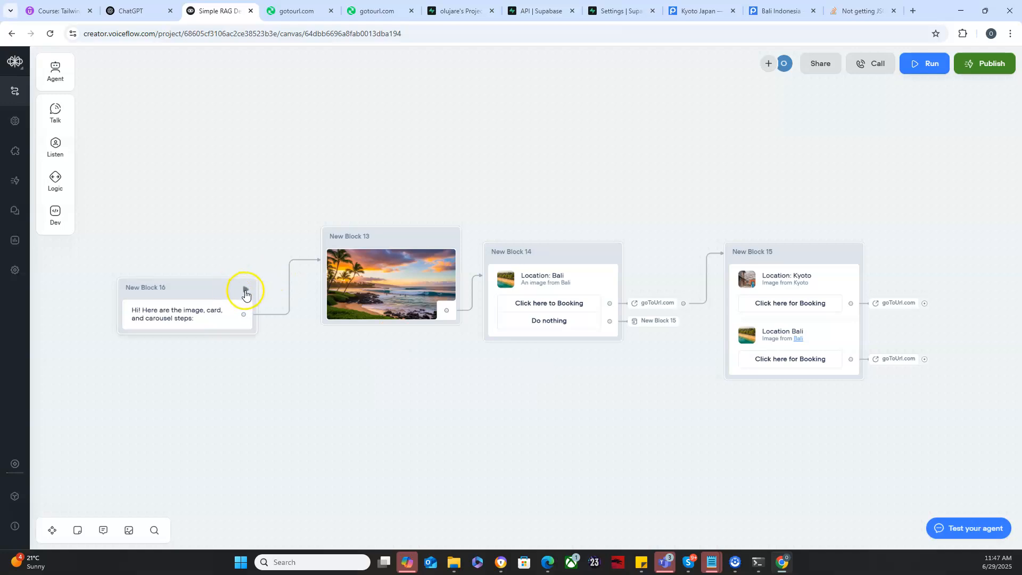
left_click(245, 291)
left_click(455, 302)
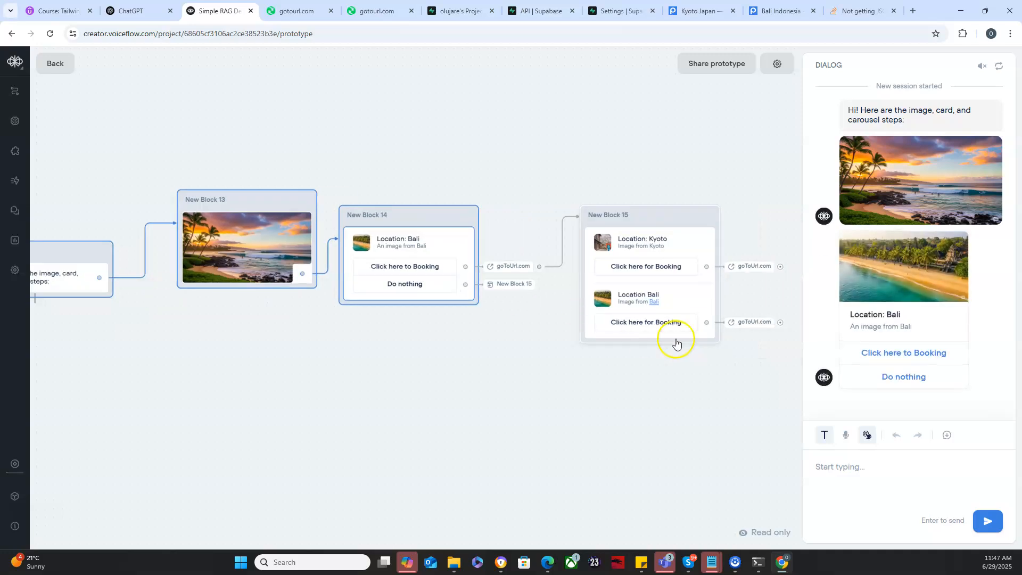
Test the Bali card's Do nothing button in the prototype and browse the carousel cards in the dialog
left_click(905, 376)
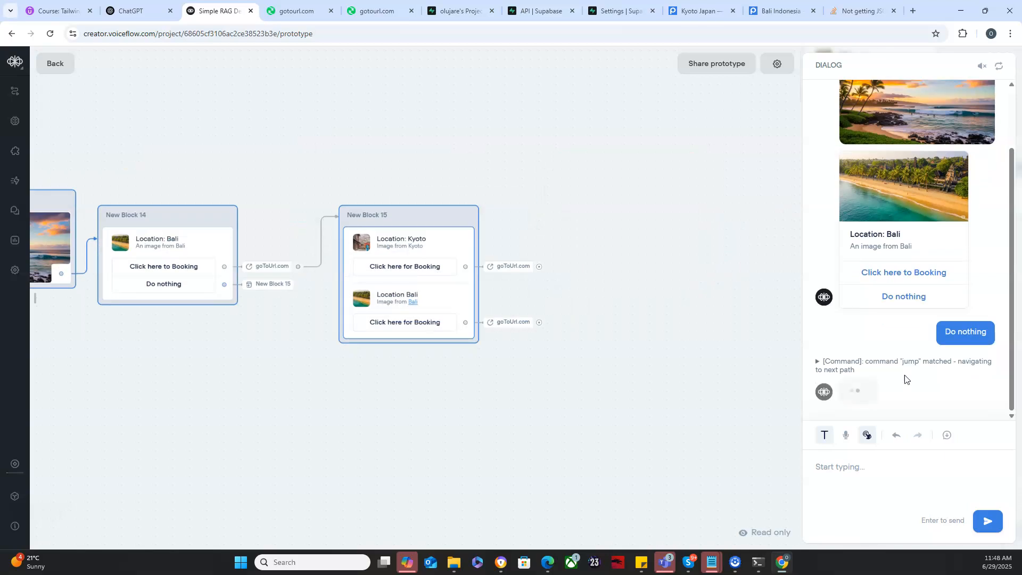
left_click(985, 366)
left_click(825, 366)
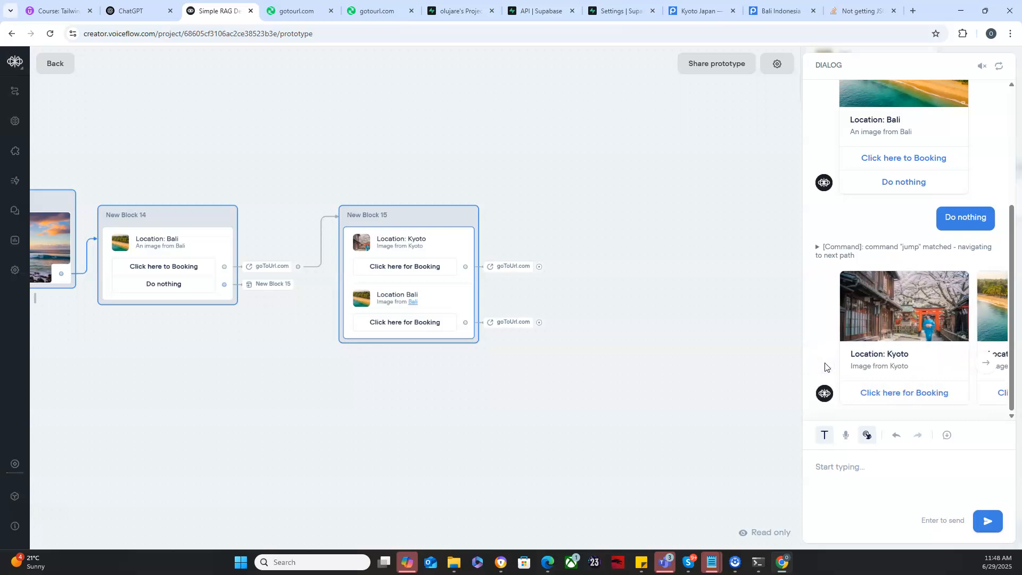
left_click_drag(511, 398, 685, 381)
left_click_drag(450, 372, 596, 378)
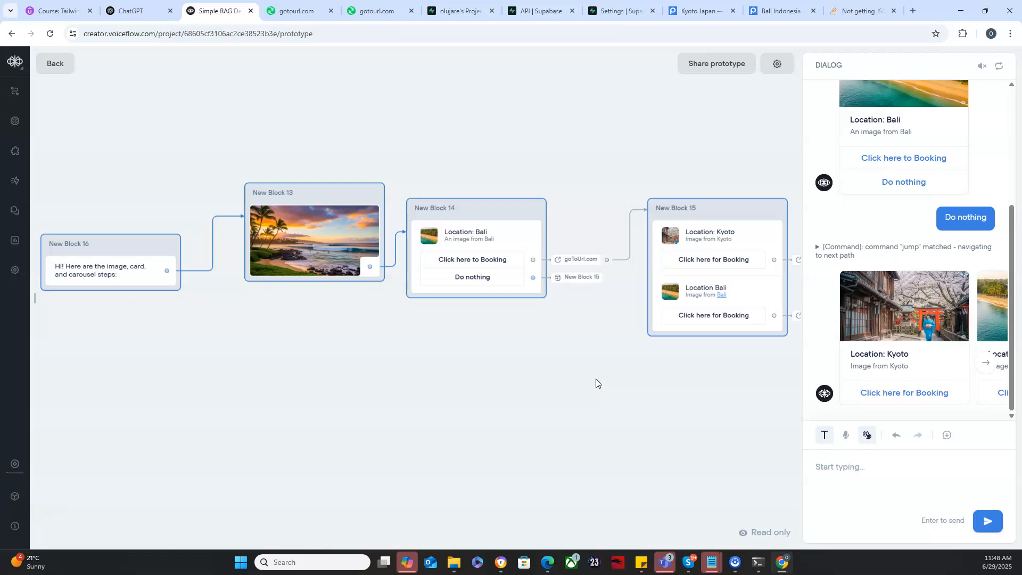
left_click(321, 456)
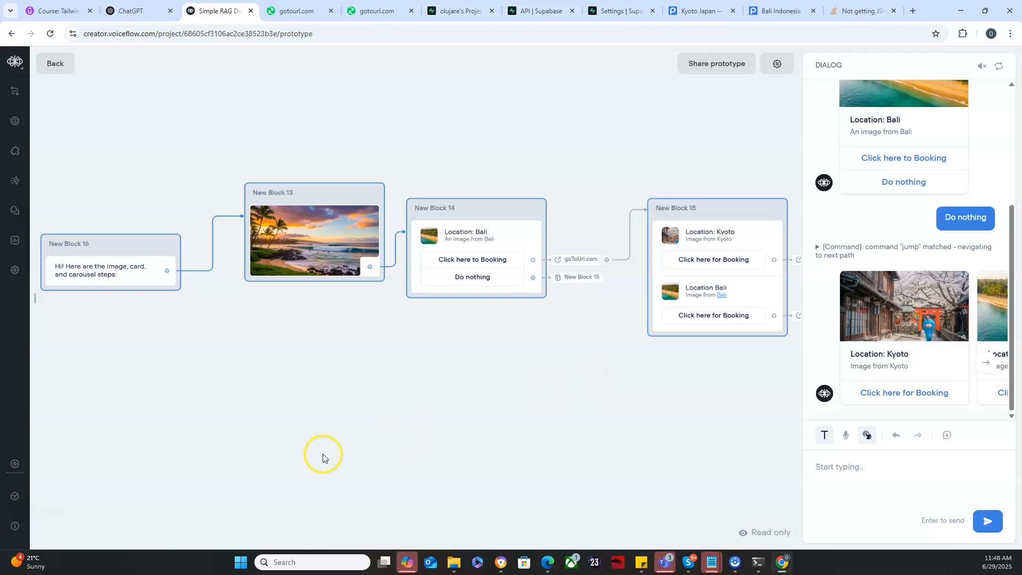